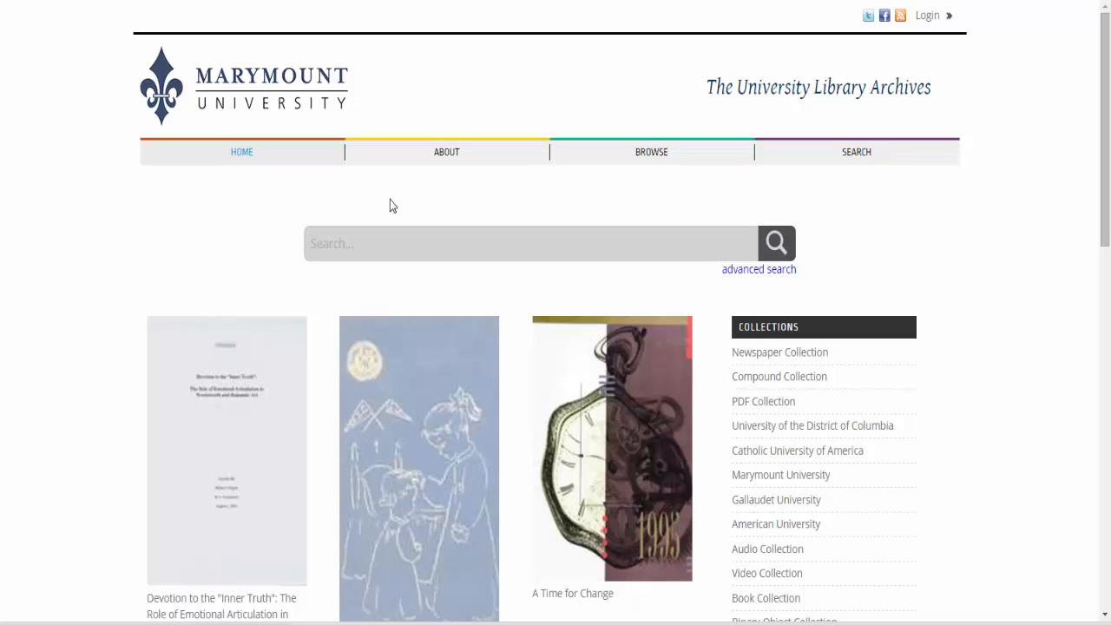
# Log in to the library archives site with the account's username and password.
pyautogui.click(927, 17)
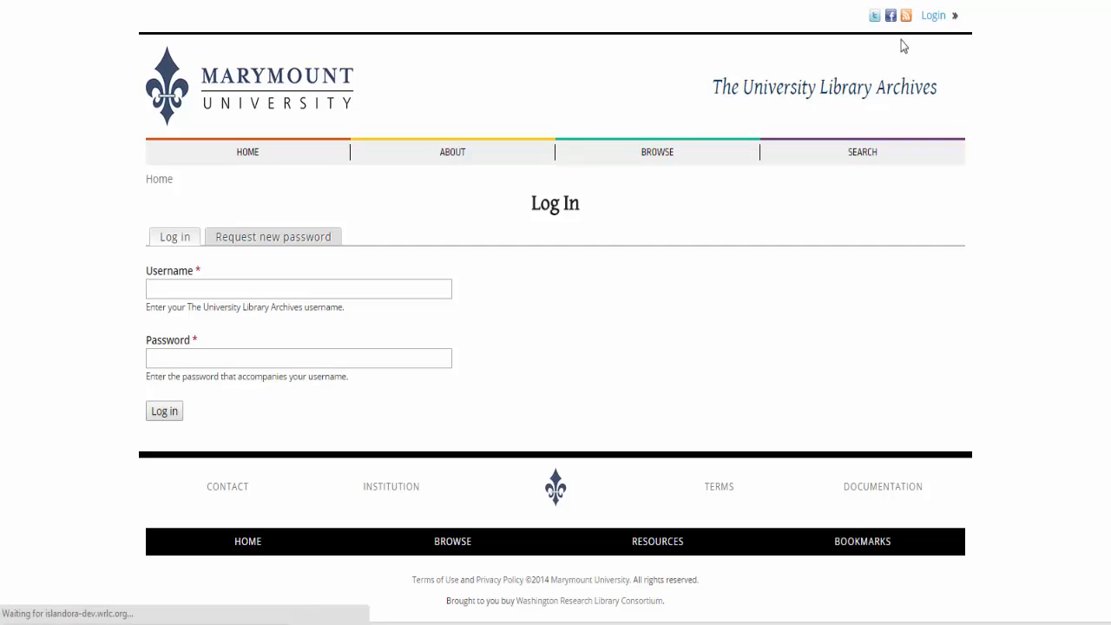
pyautogui.click(213, 284)
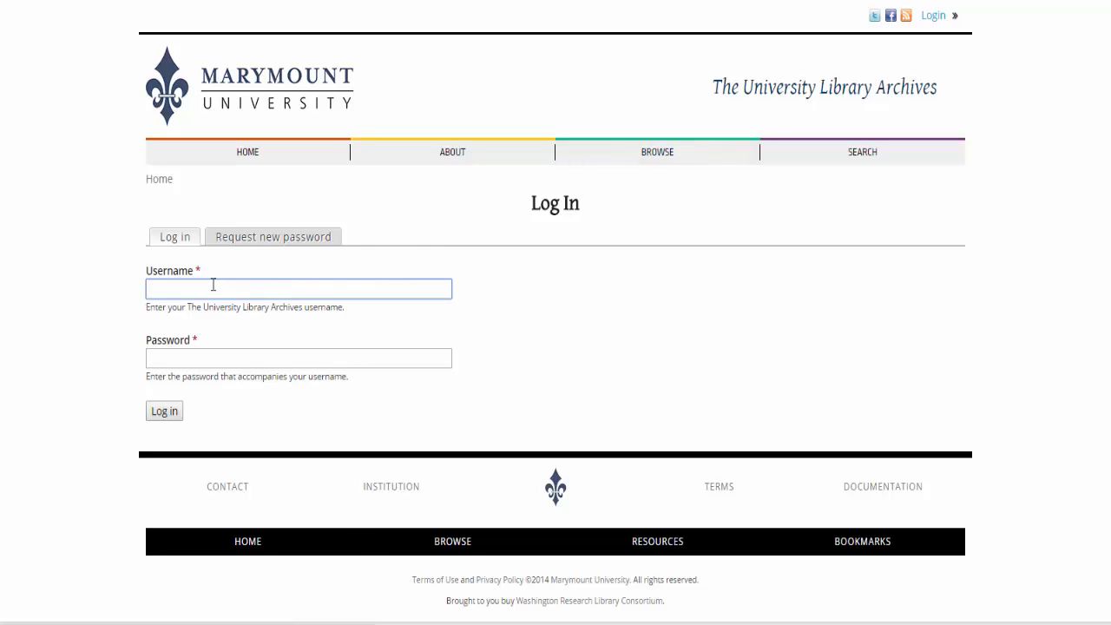
pyautogui.write('aaron')
pyautogui.press('Tab')
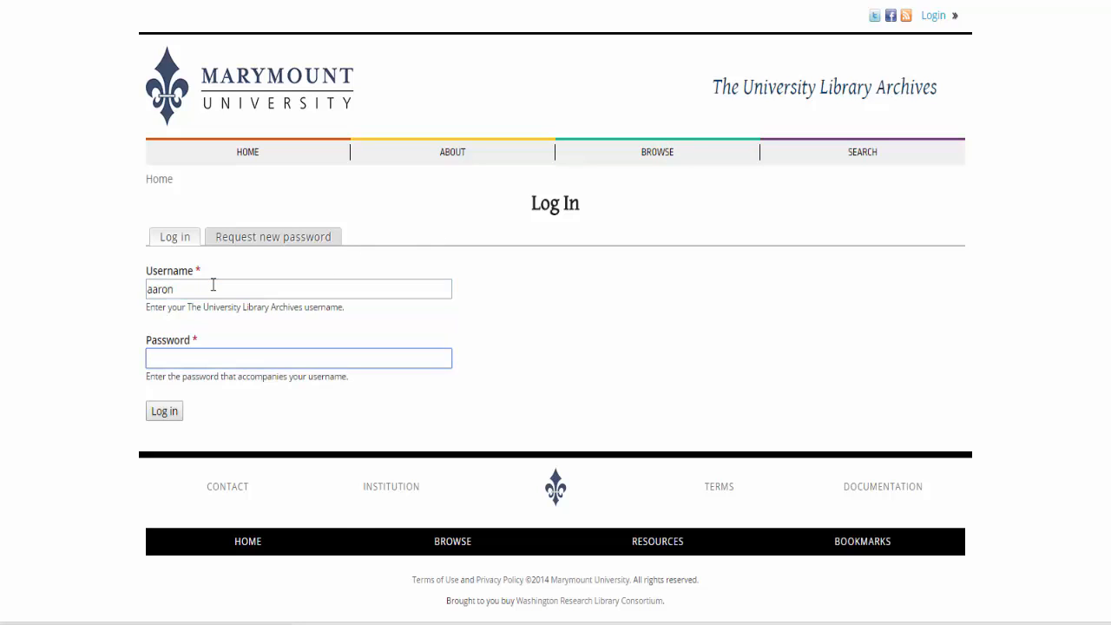
pyautogui.write('••••••••')
pyautogui.click(160, 413)
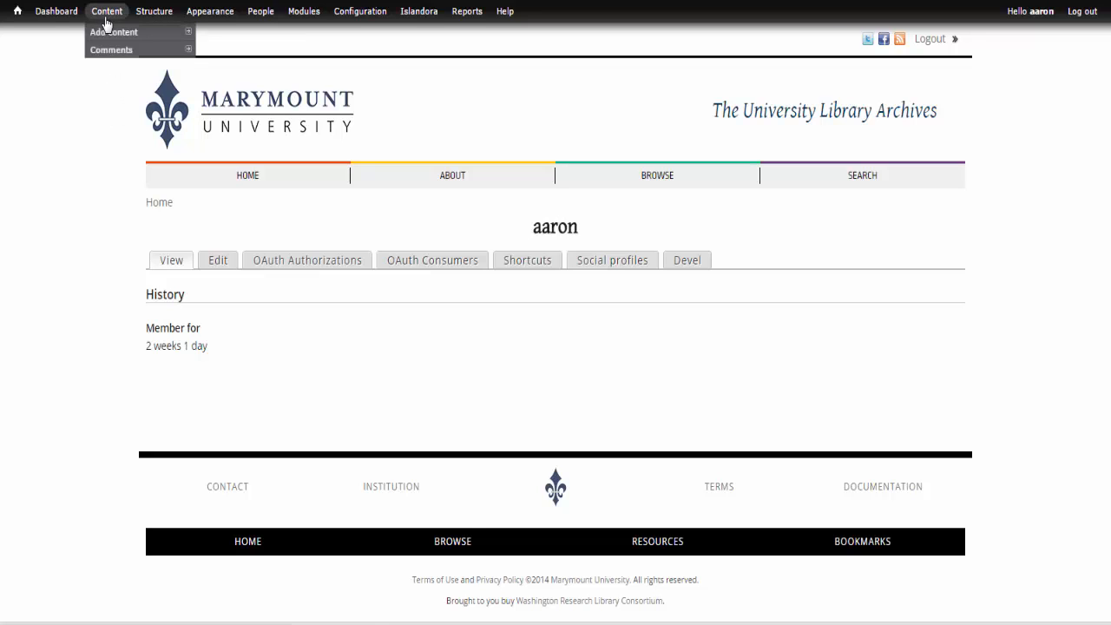
# Open the About basic page for editing from the site's content list and change its title to "About WRLC".
pyautogui.moveTo(204, 19)
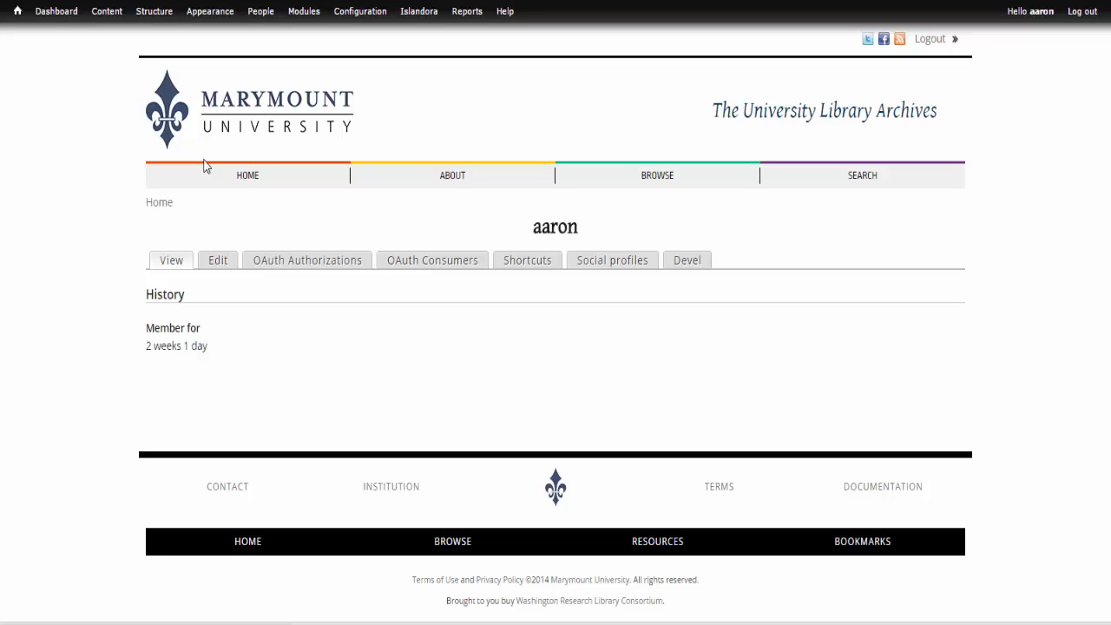
pyautogui.click(448, 178)
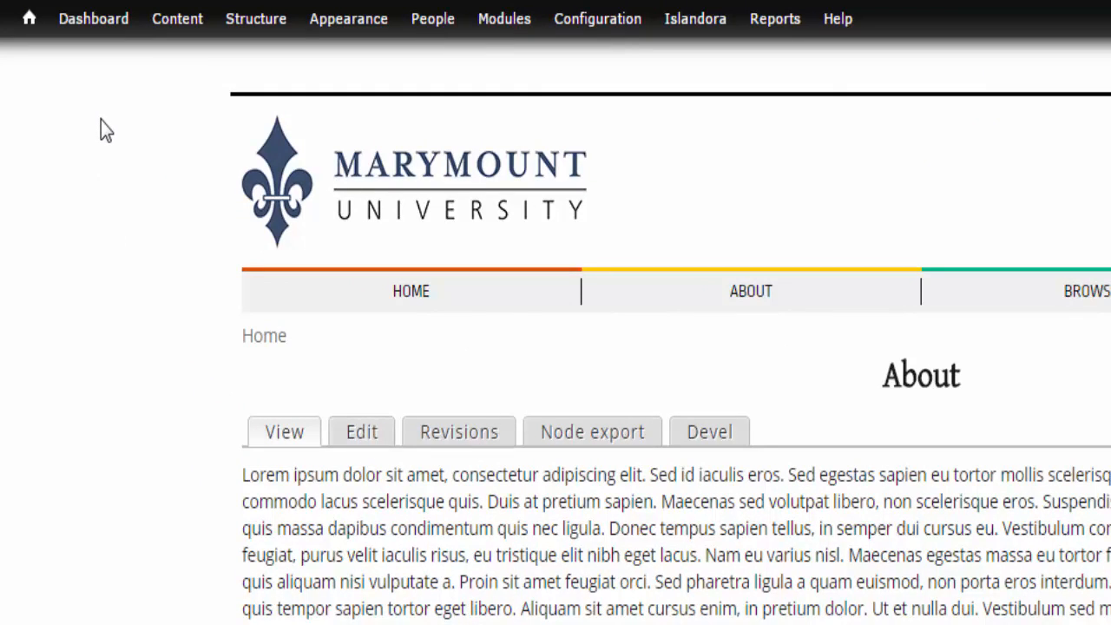
pyautogui.click(185, 26)
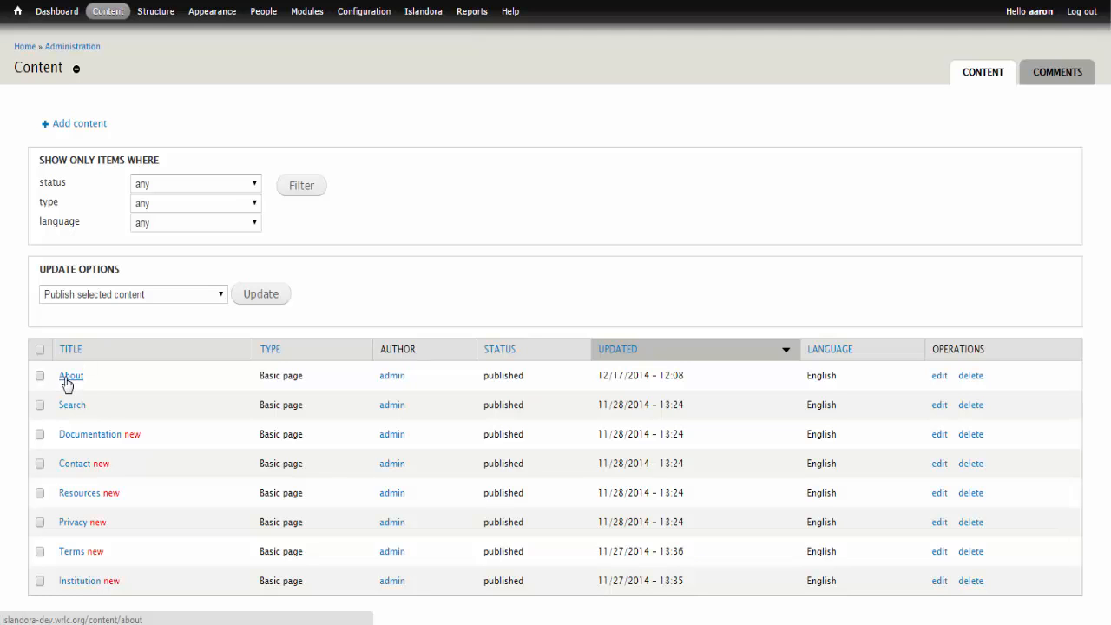
pyautogui.click(938, 381)
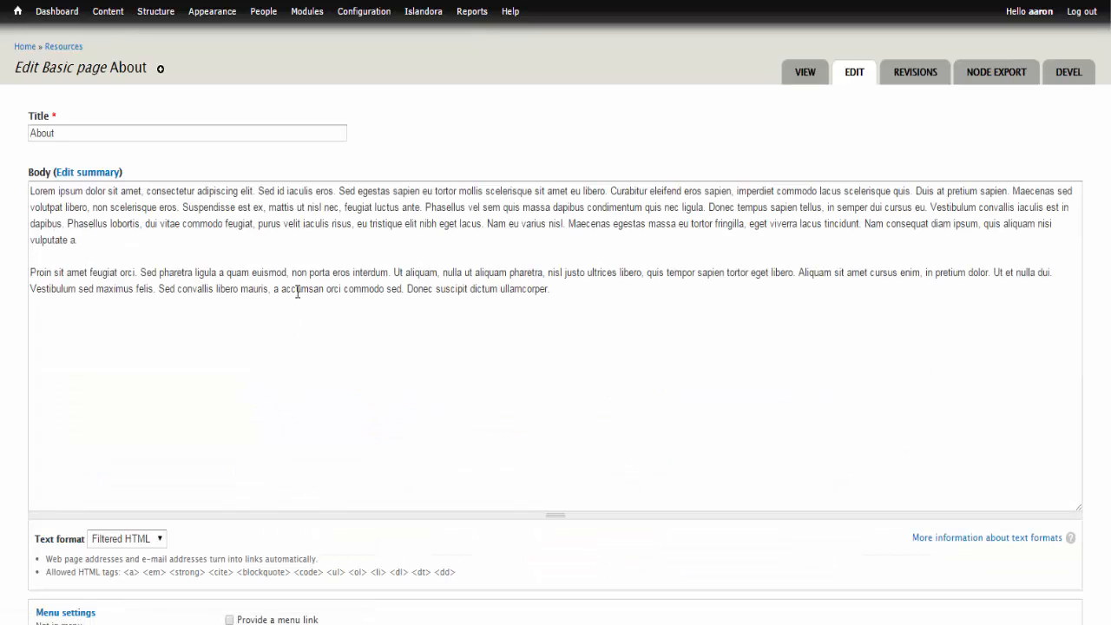
pyautogui.click(137, 134)
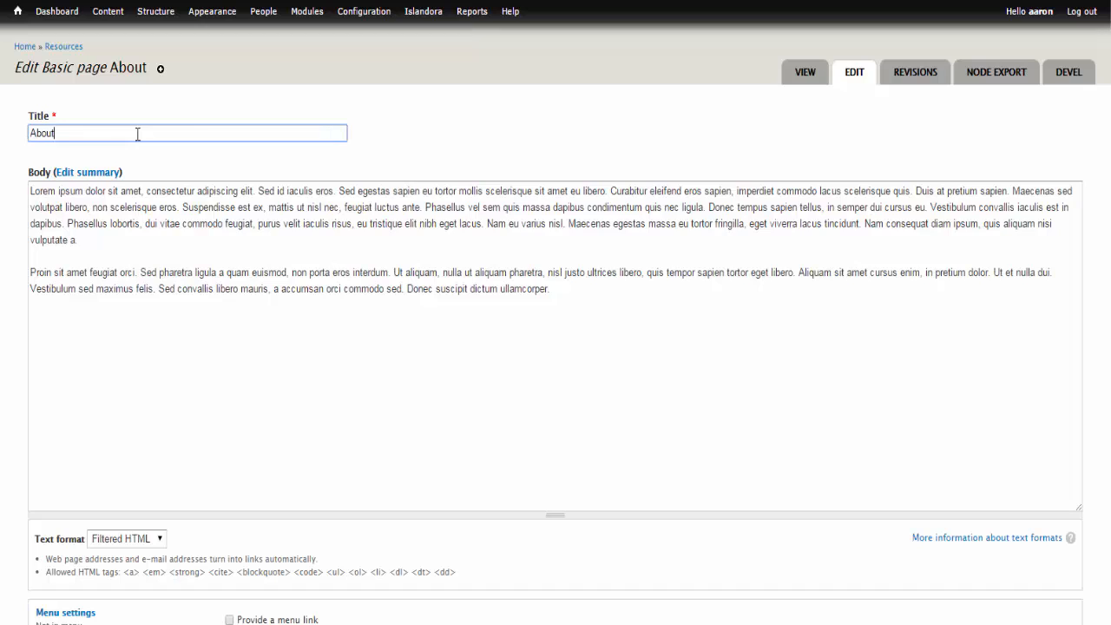
pyautogui.write('WR')
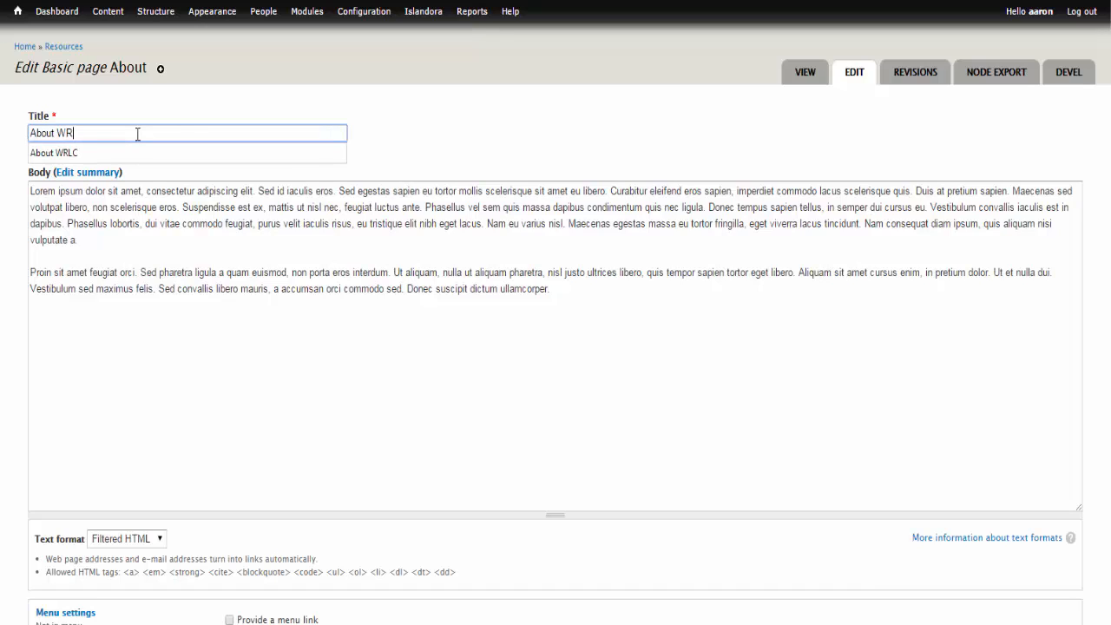
pyautogui.write('LC')
pyautogui.click(122, 210)
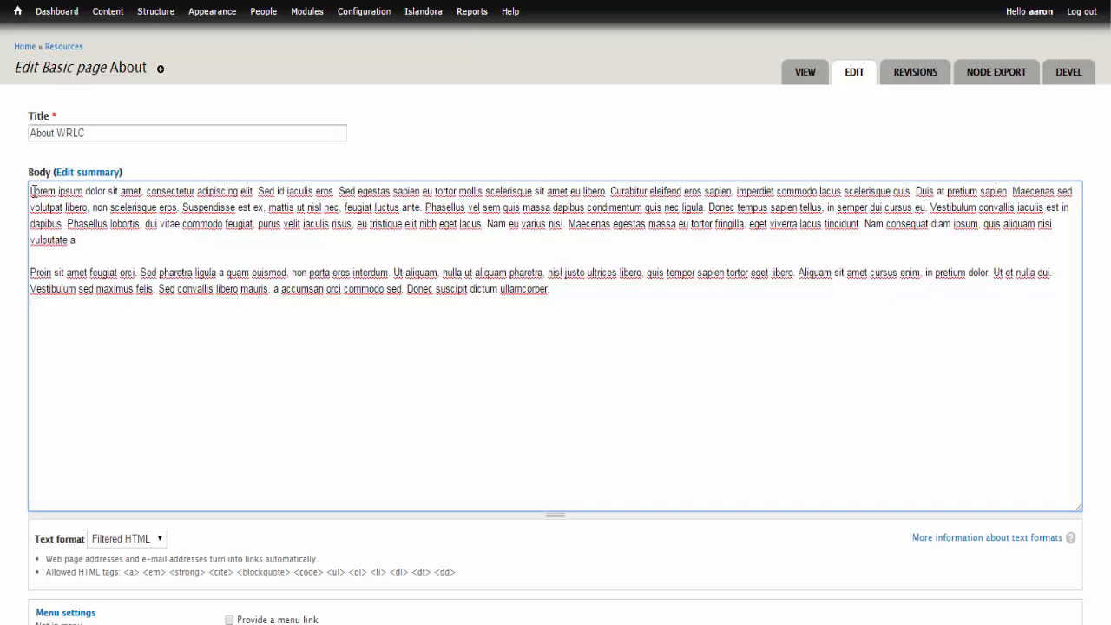
pyautogui.moveTo(32, 191); pyautogui.dragTo(592, 297)
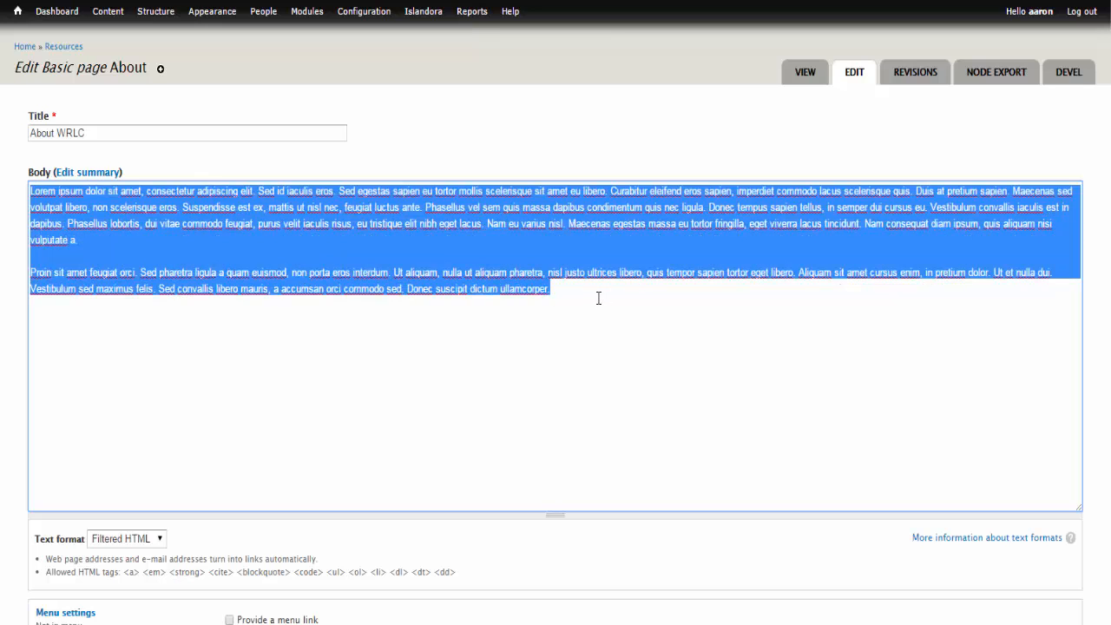
pyautogui.press('Delete')
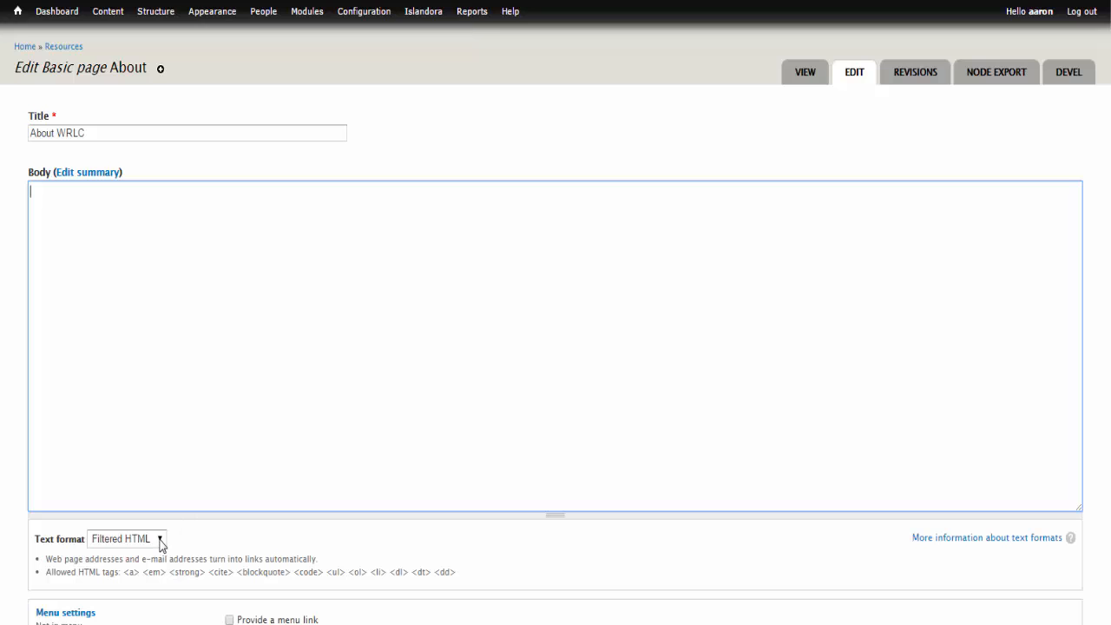
pyautogui.click(160, 539)
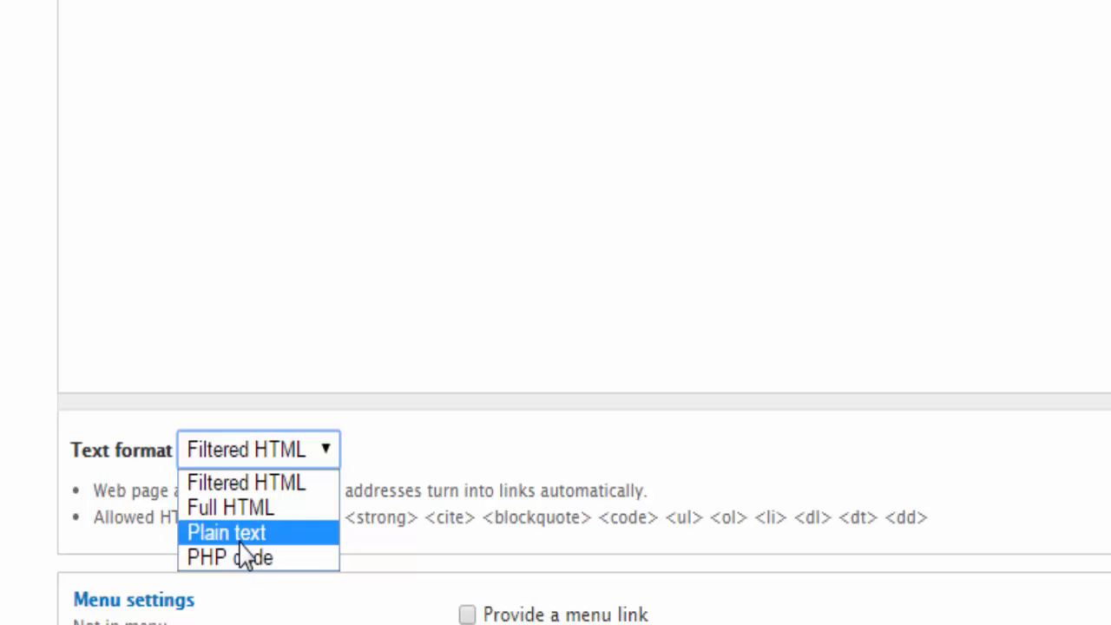
pyautogui.click(239, 485)
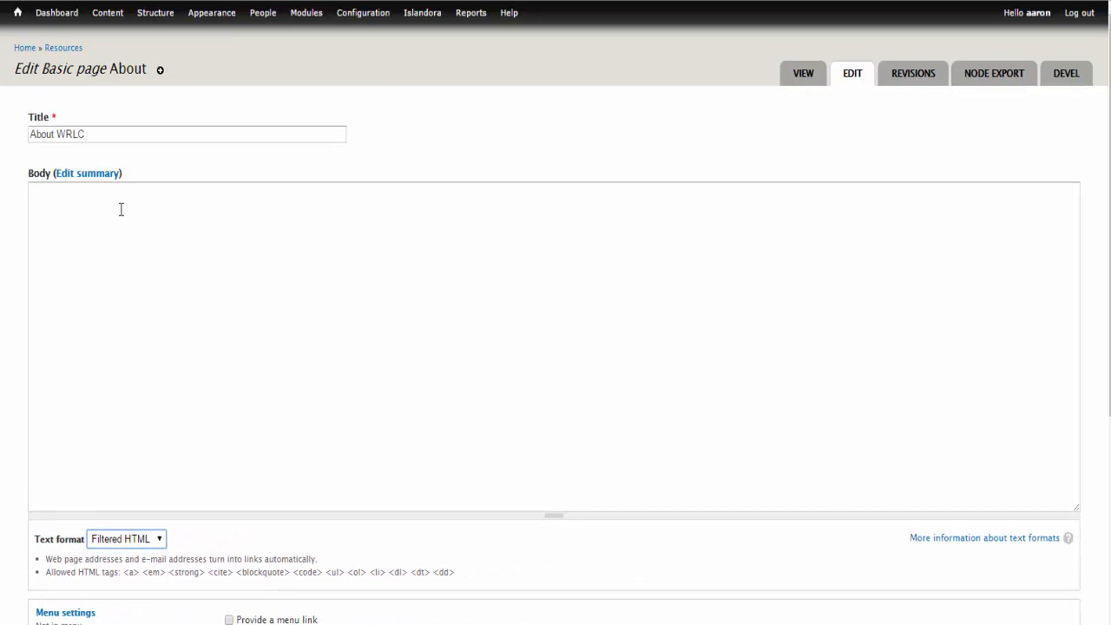
pyautogui.click(108, 199)
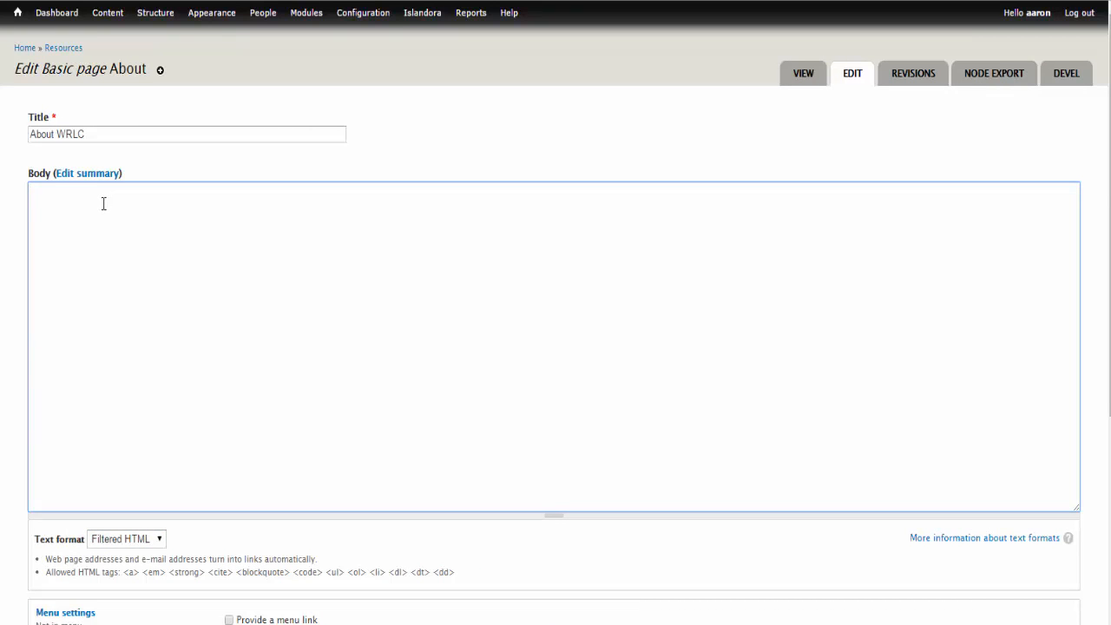
pyautogui.write('<strong> Welcome! </strong> This is the digital collection for <a href="http://www.wrlc.org">our organization</a>.')
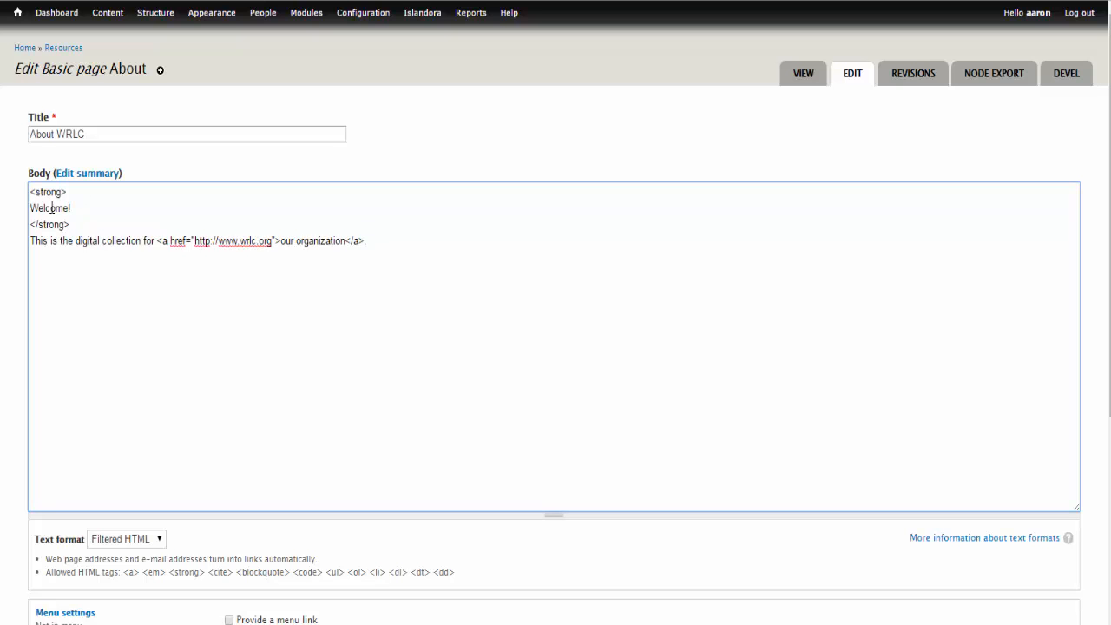
# Preview the edited About WRLC page and save it.
pyautogui.scroll(-4, 52, 208)
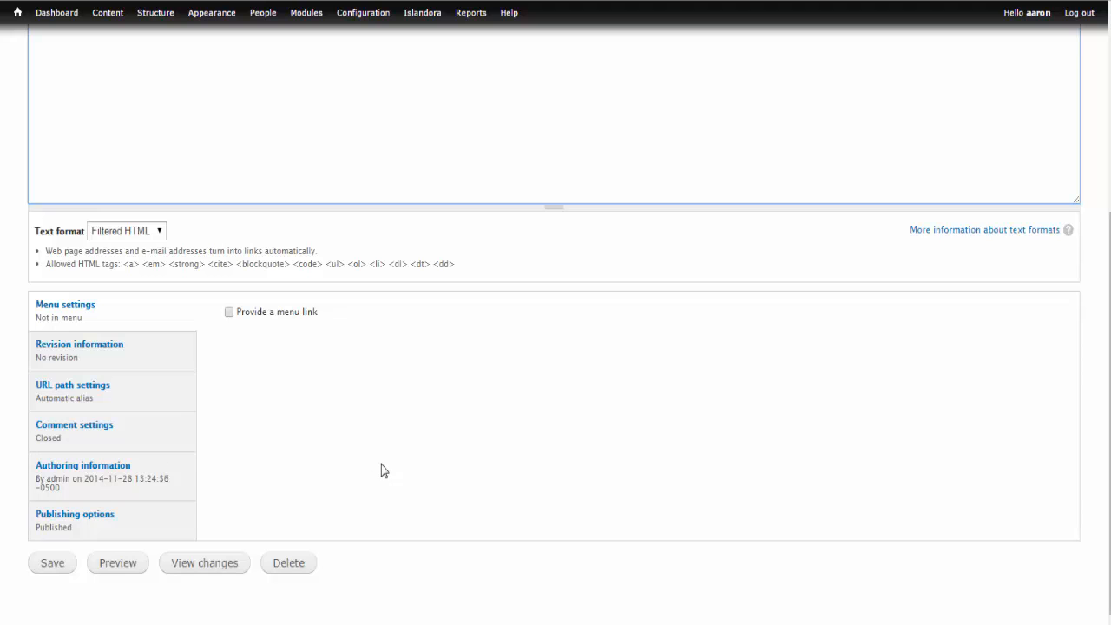
pyautogui.click(117, 566)
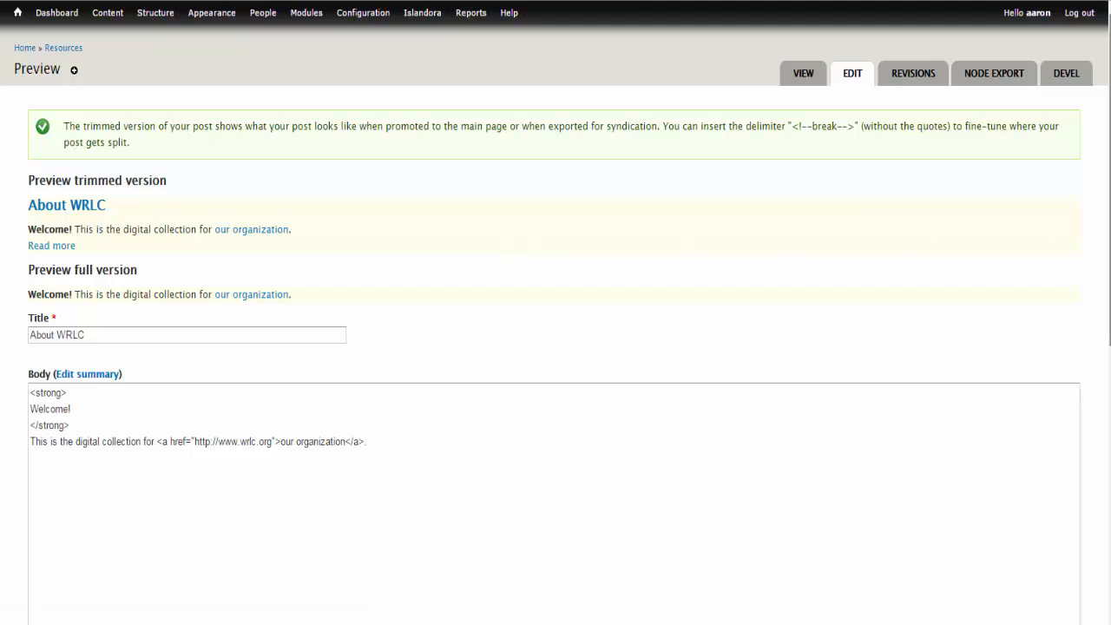
pyautogui.scroll(-6, 127, 544)
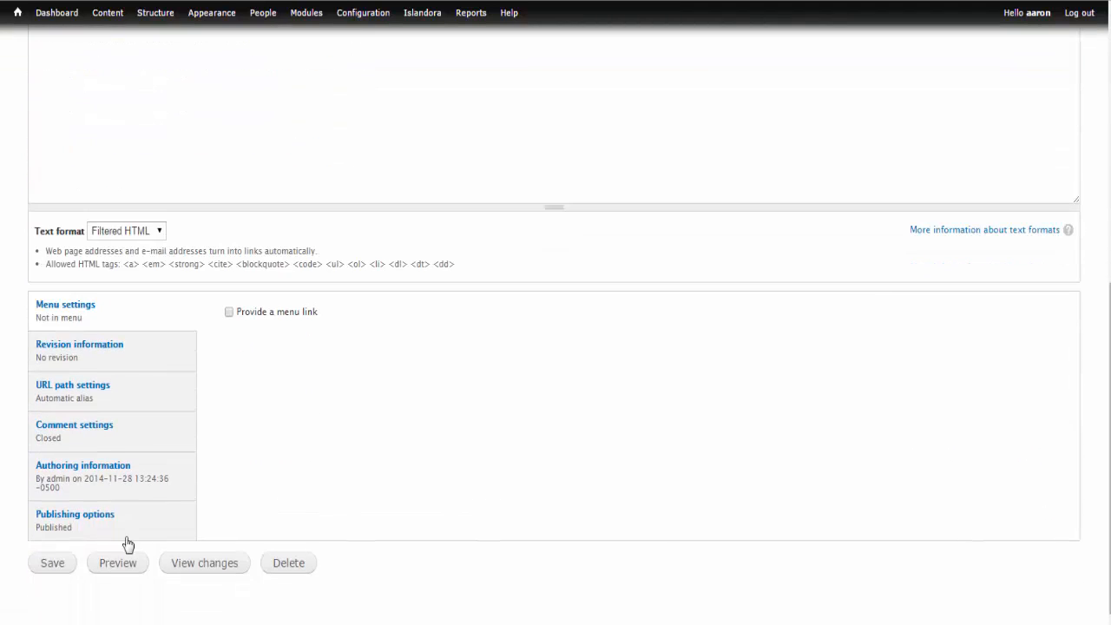
pyautogui.click(50, 564)
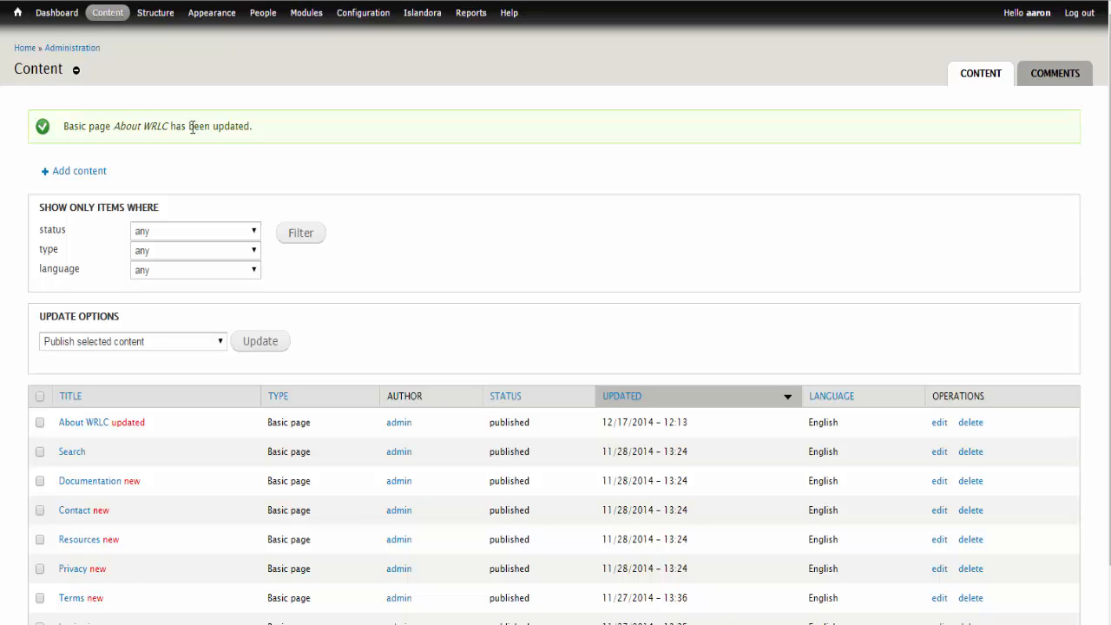
# View the saved About page from the site's home page and examine its revision history and revert options.
pyautogui.click(25, 49)
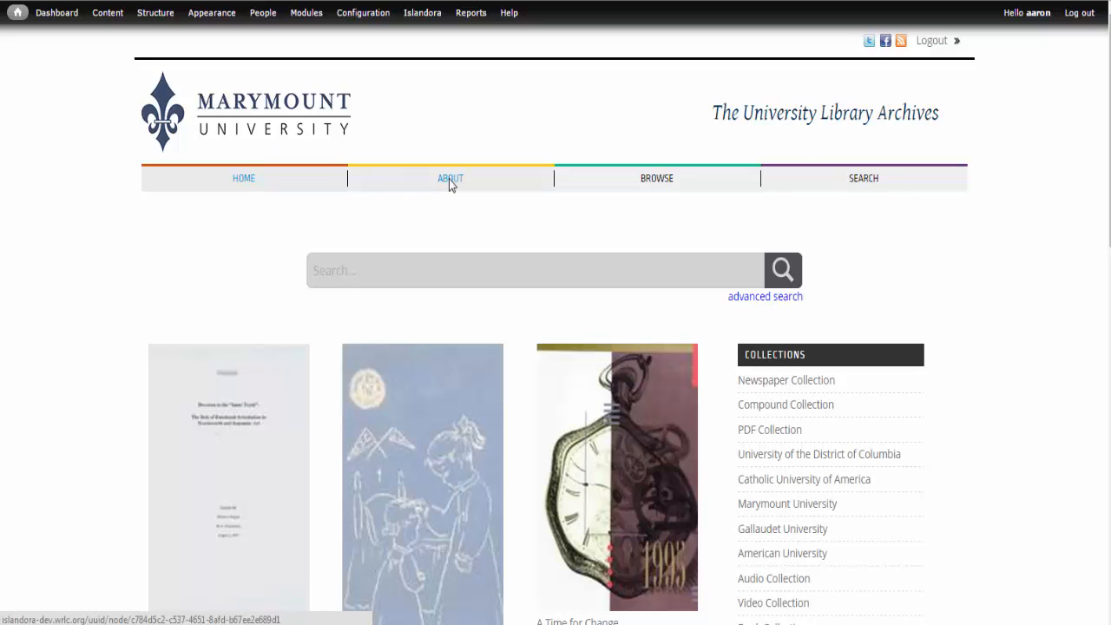
pyautogui.click(449, 179)
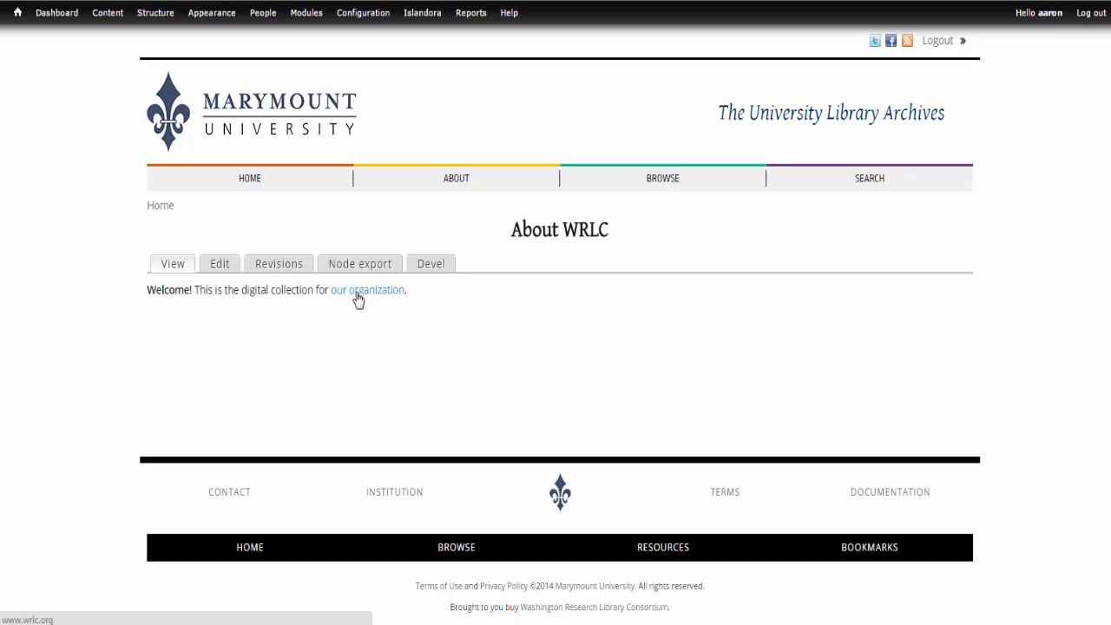
pyautogui.click(278, 269)
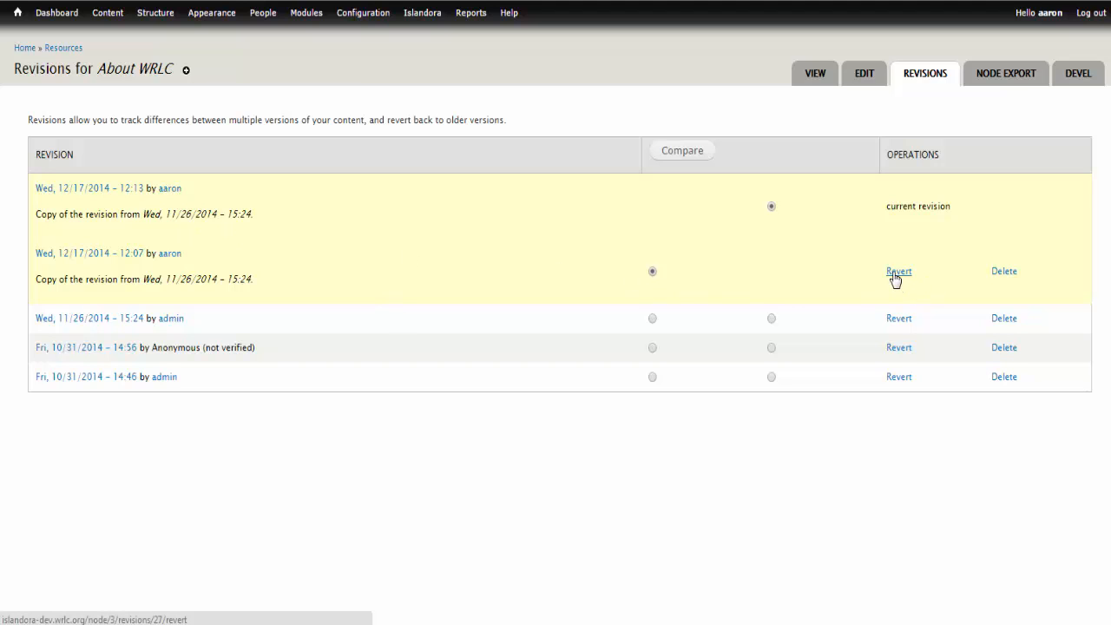
pyautogui.click(896, 274)
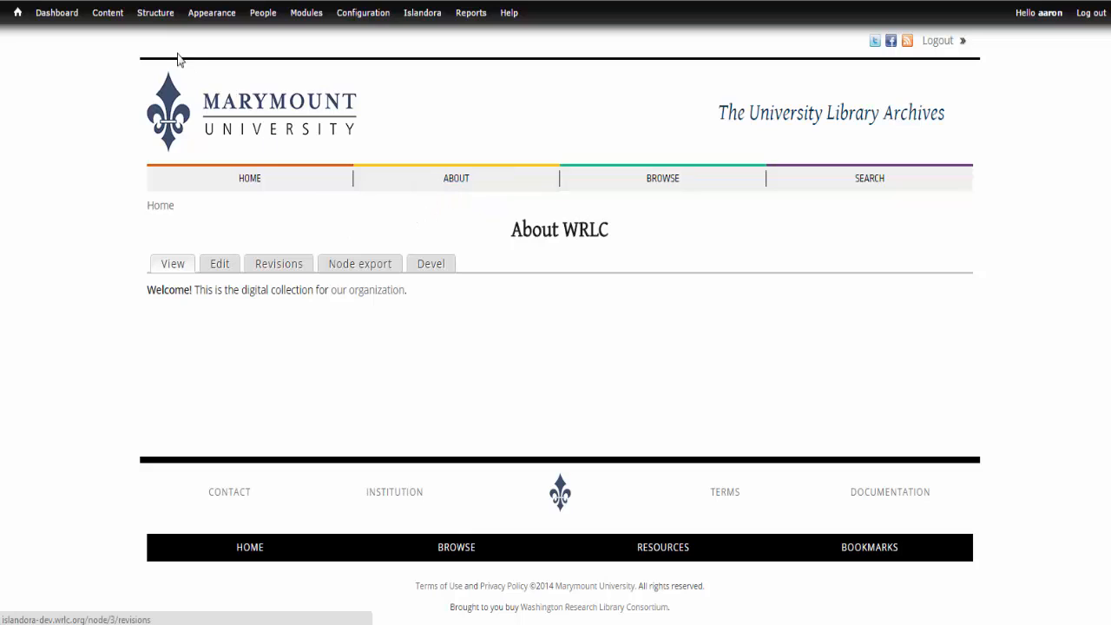
# Change the title of the About link in the Main menu to "About WRLC" and save it.
pyautogui.moveTo(149, 21)
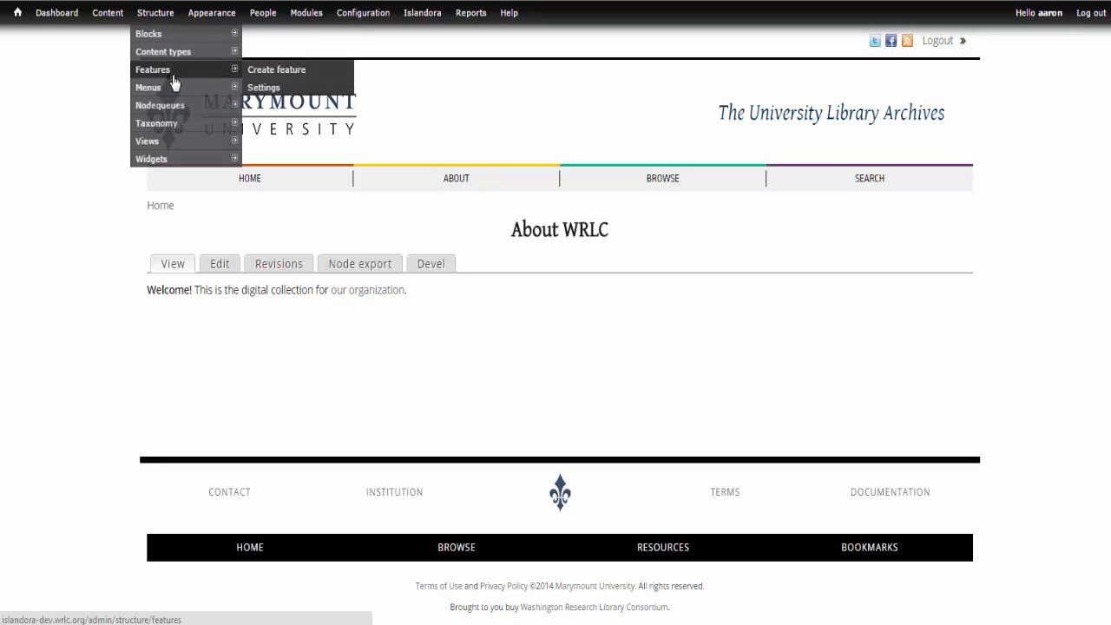
pyautogui.moveTo(169, 94)
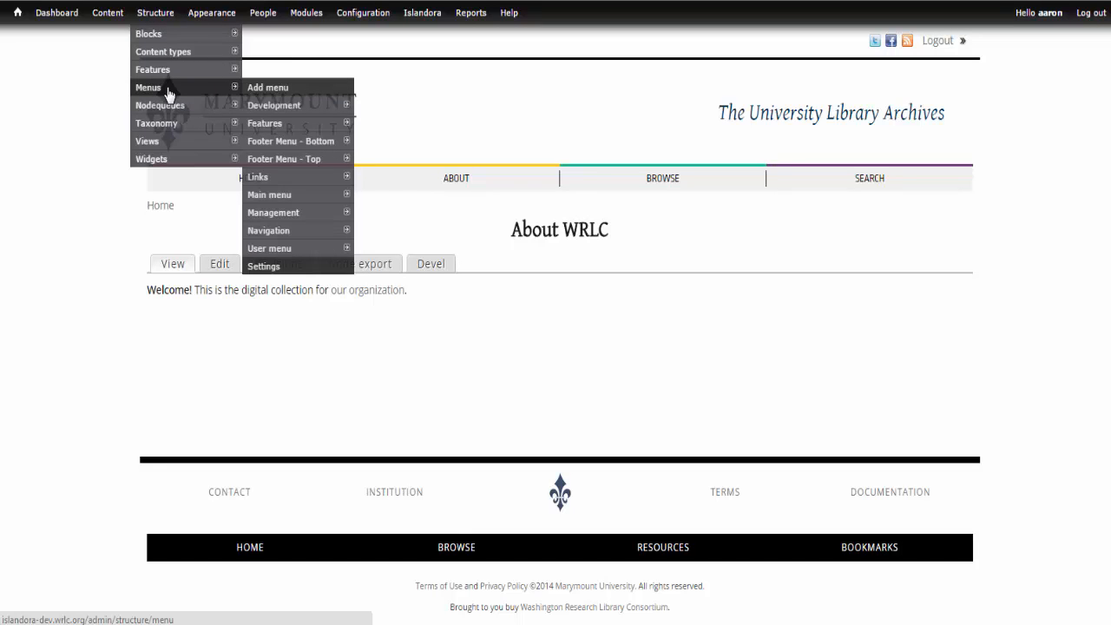
pyautogui.moveTo(286, 199)
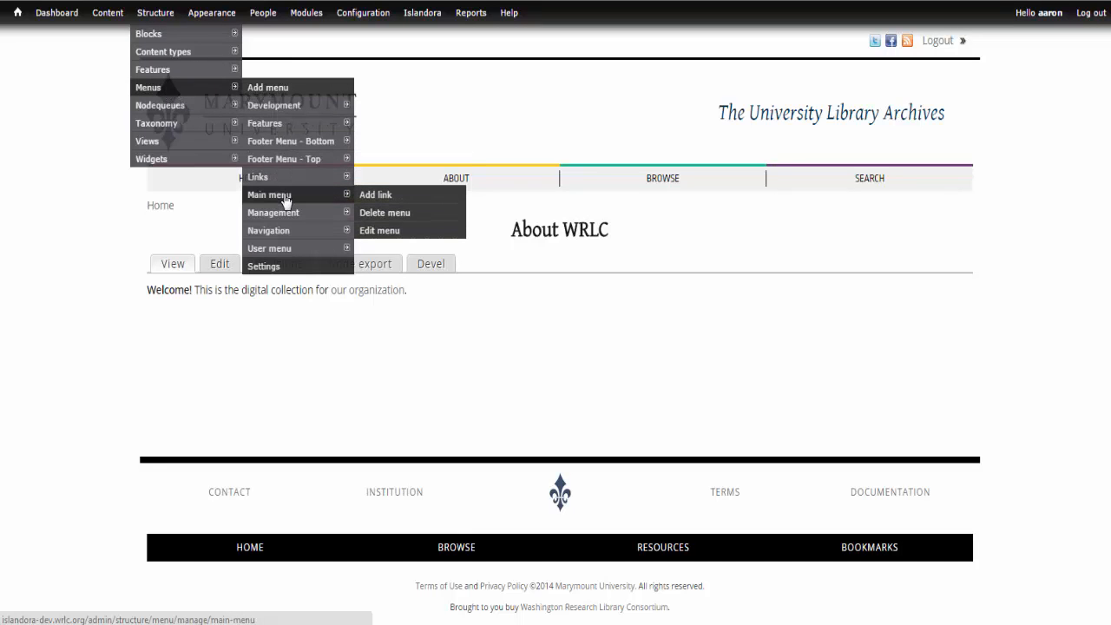
pyautogui.click(384, 231)
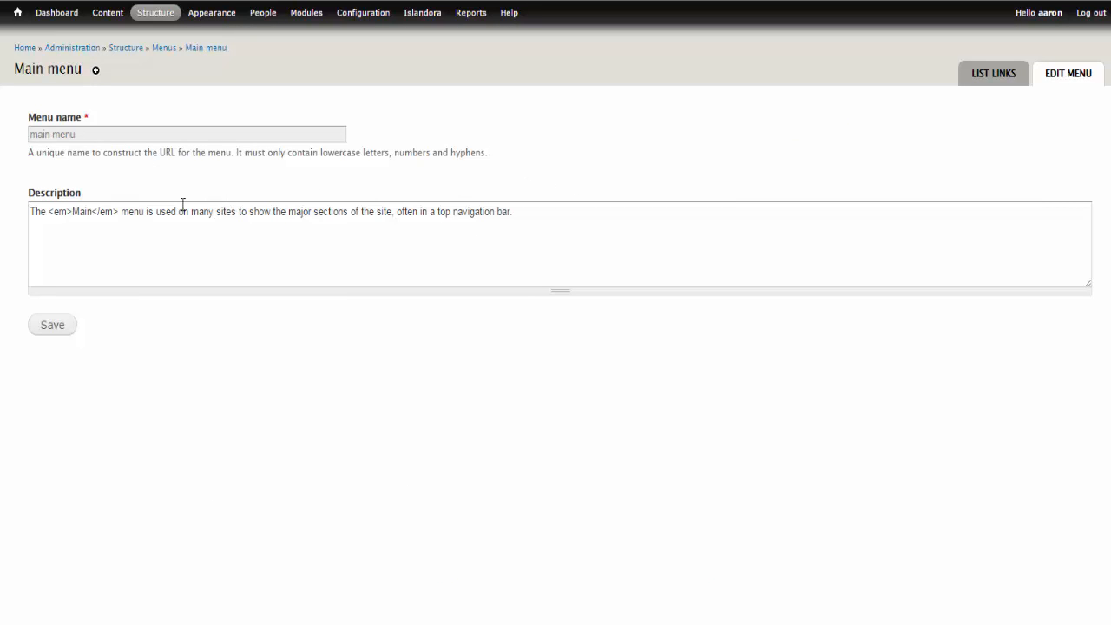
pyautogui.click(995, 76)
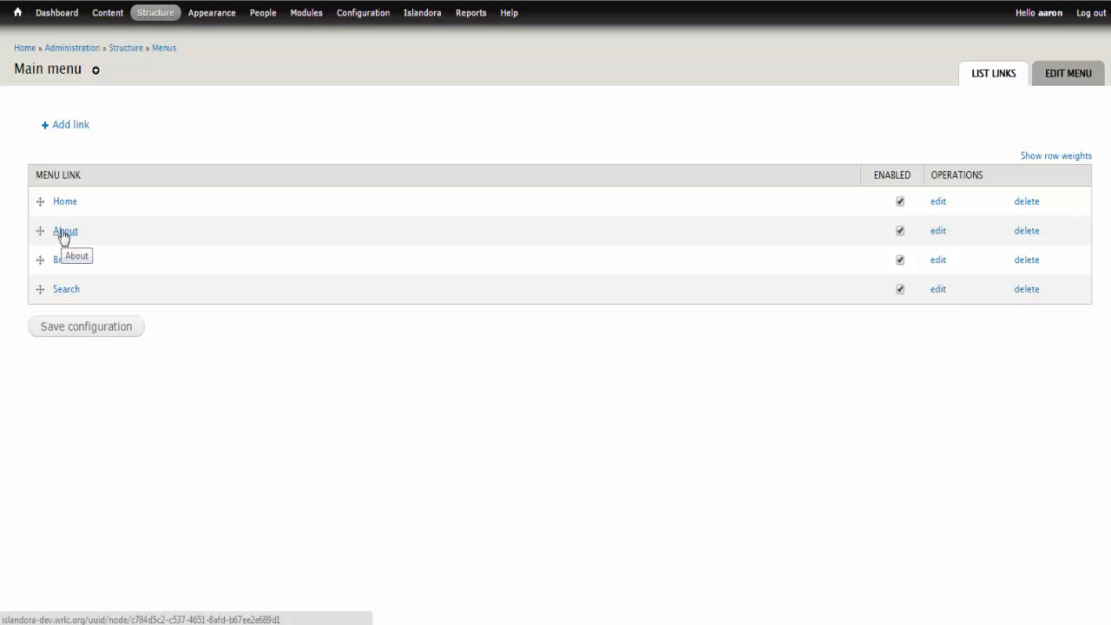
pyautogui.click(938, 232)
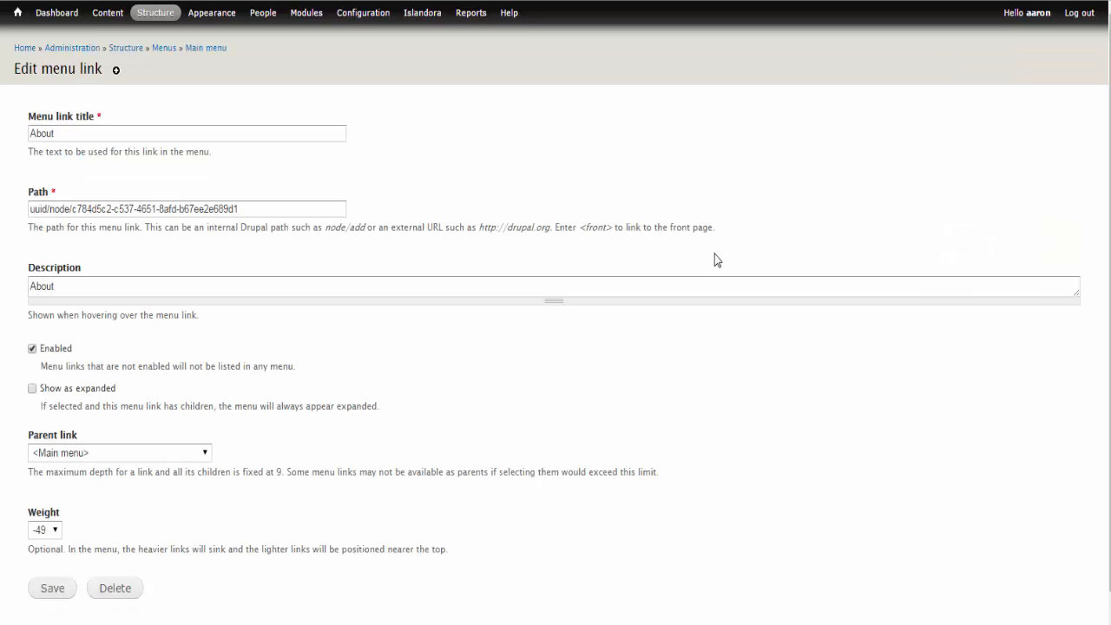
pyautogui.click(60, 133)
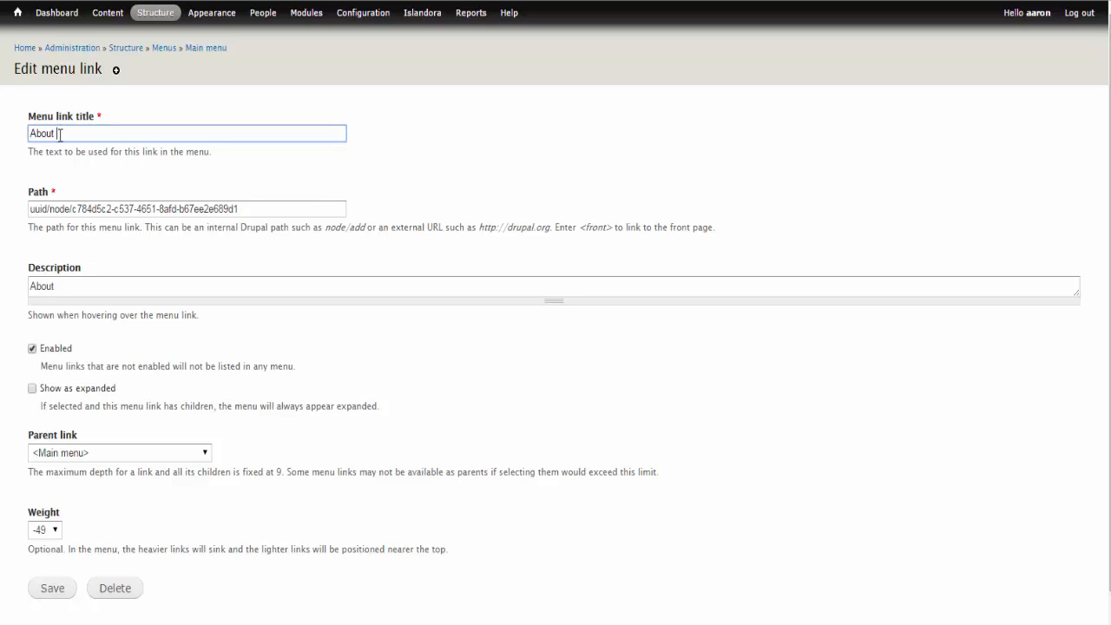
pyautogui.write('WRLC')
pyautogui.click(52, 590)
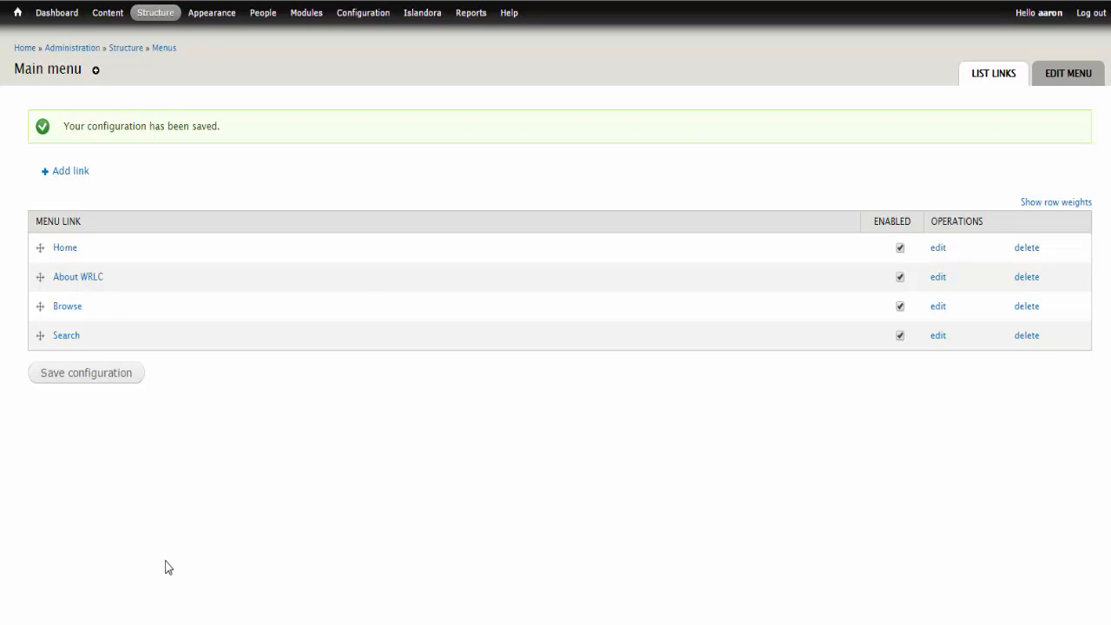
# Return to the site's home page and check the renamed About WRLC navigation link by opening its page.
pyautogui.rightClick(22, 53)
pyautogui.click(39, 60)
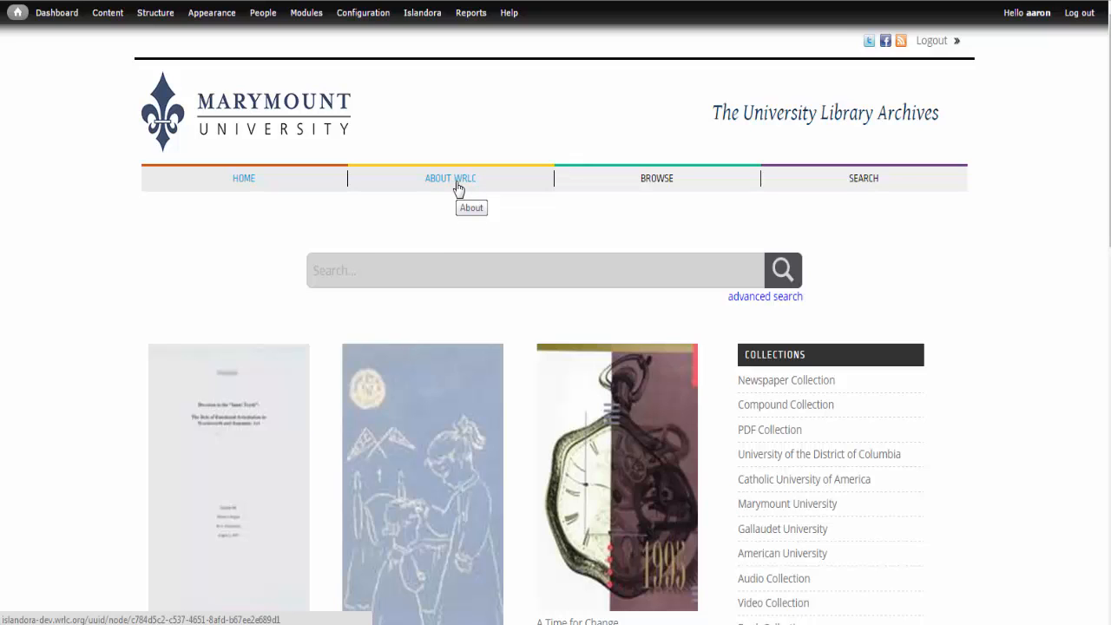
pyautogui.click(458, 186)
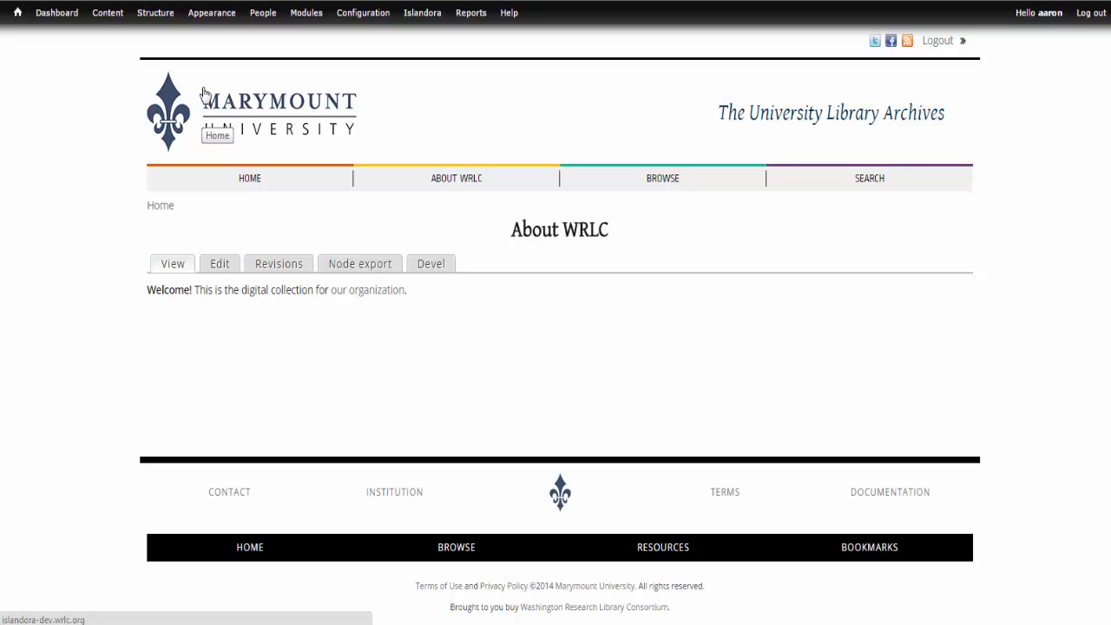
# In the Primary WRLC Theme's appearance settings, turn off the default logo and choose wrlc-logo-4-lines.png as the logo image to upload.
pyautogui.moveTo(214, 15)
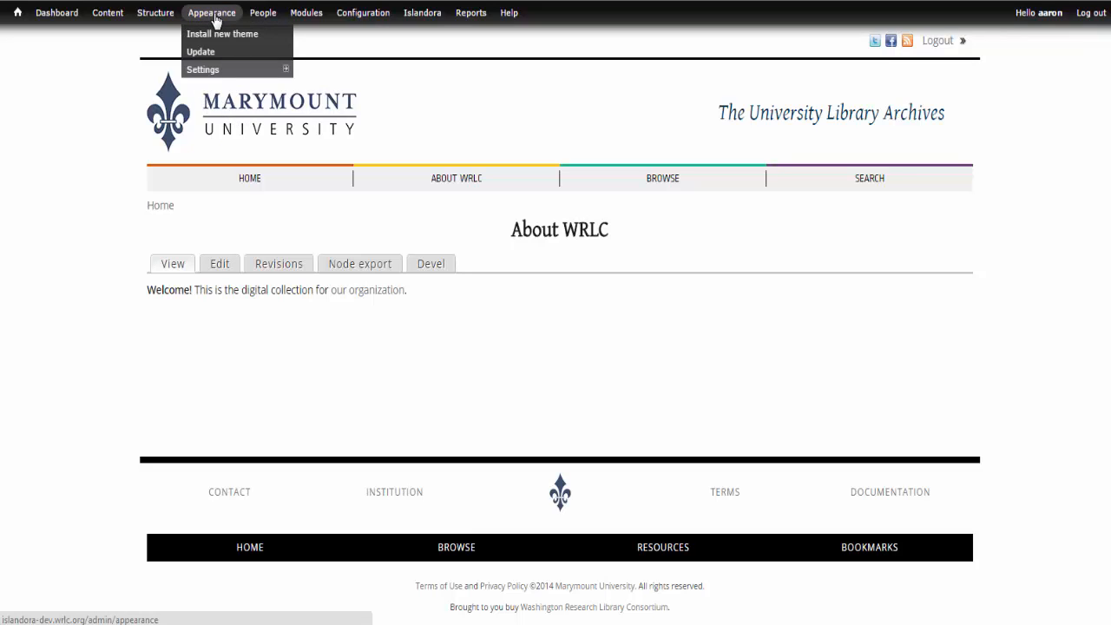
pyautogui.click(215, 17)
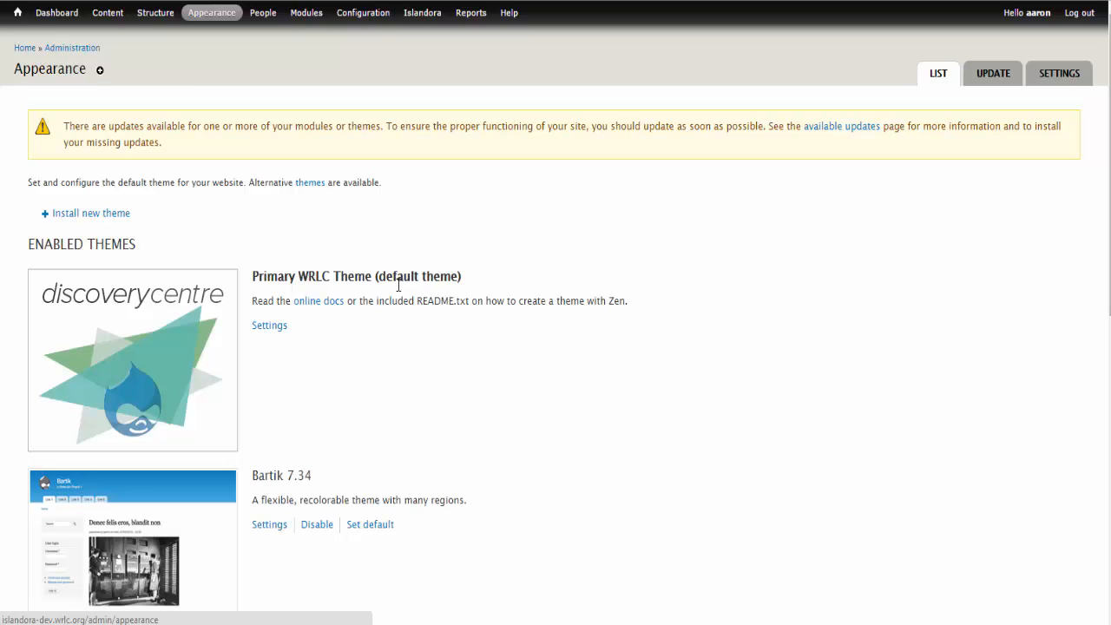
pyautogui.click(267, 328)
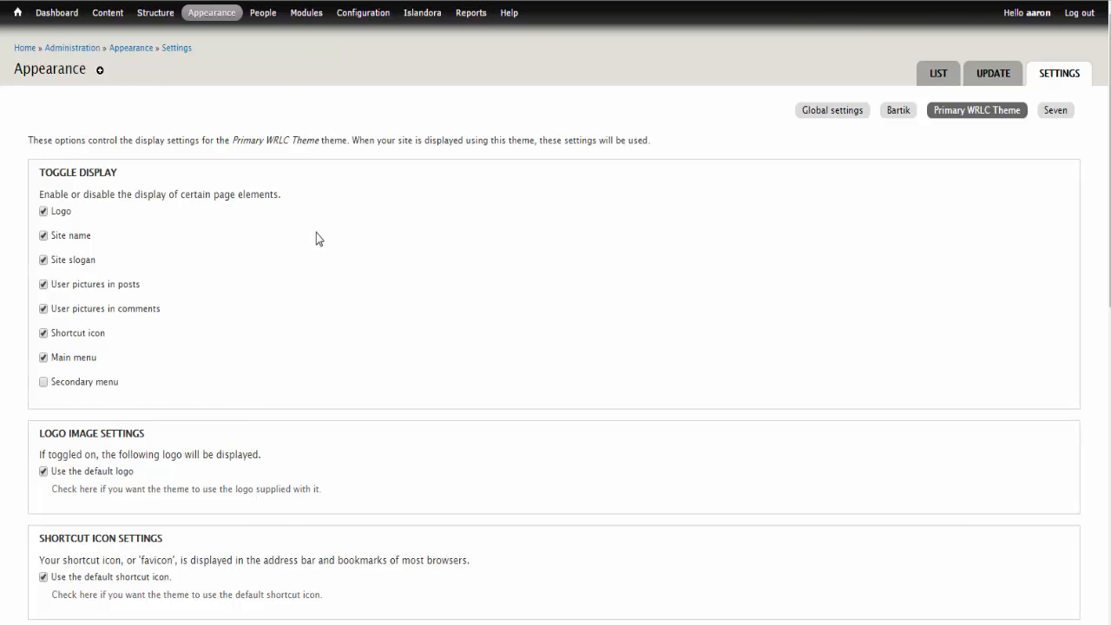
pyautogui.scroll(-2, 316, 233)
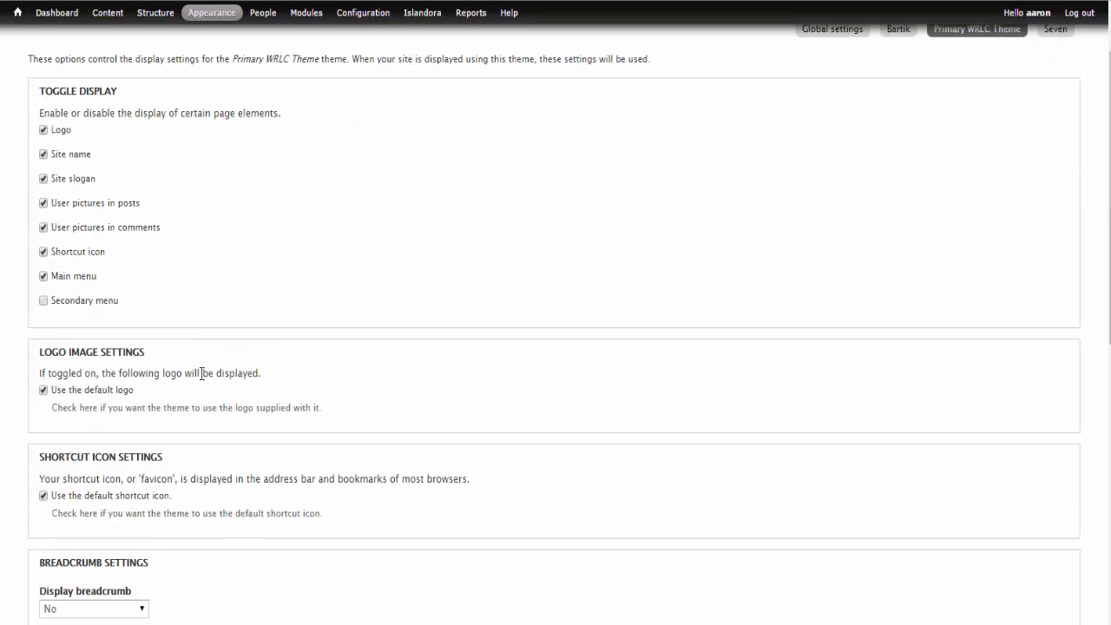
pyautogui.click(44, 391)
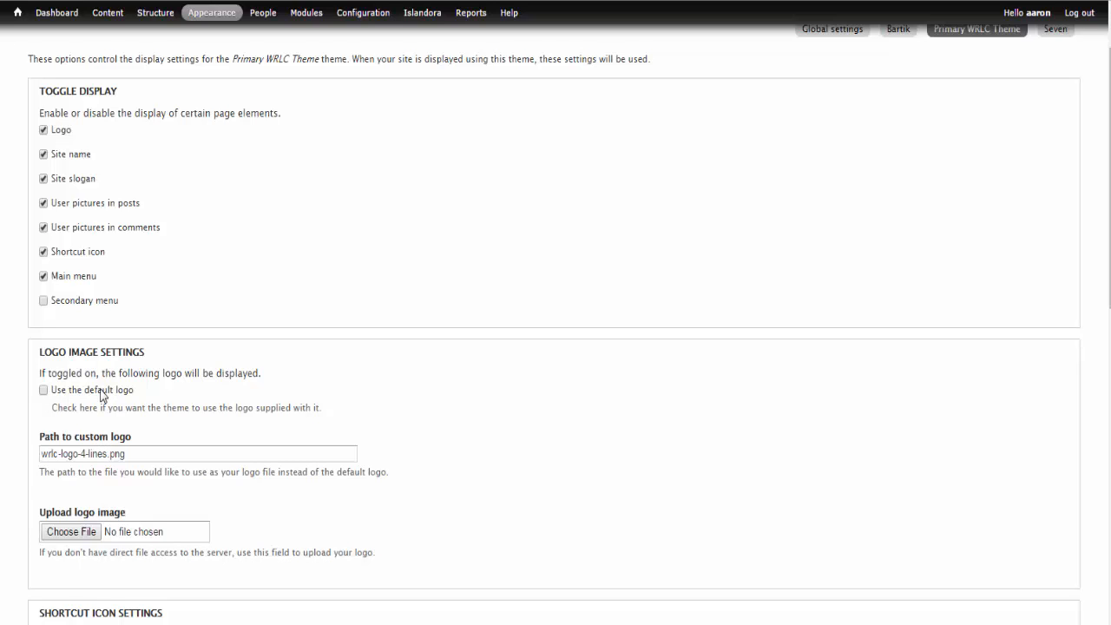
pyautogui.click(71, 532)
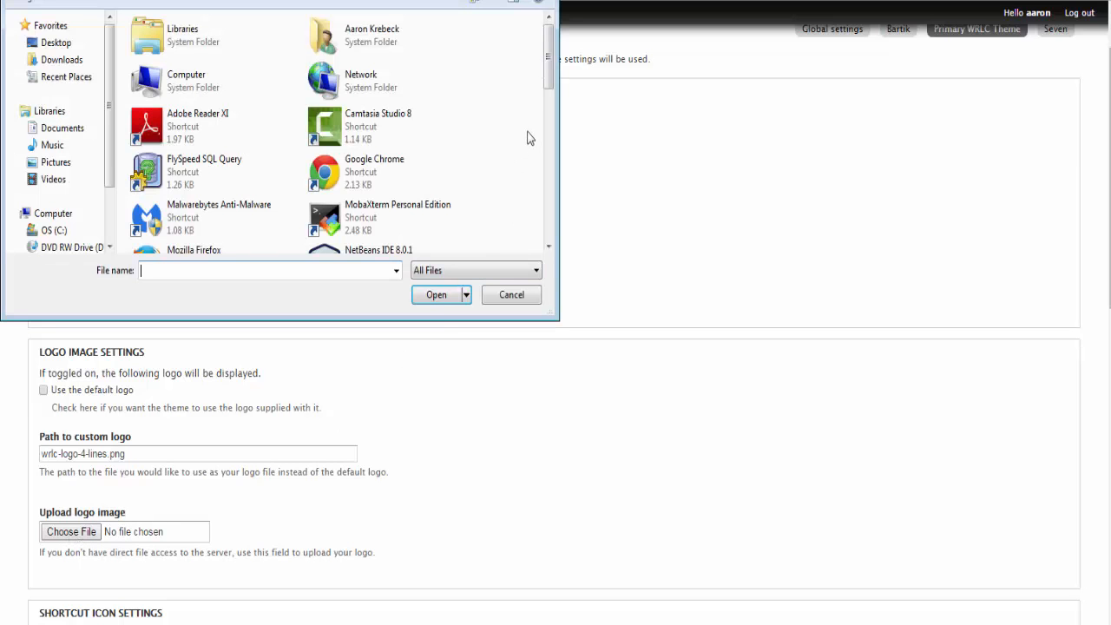
pyautogui.moveTo(552, 72); pyautogui.dragTo(536, 261)
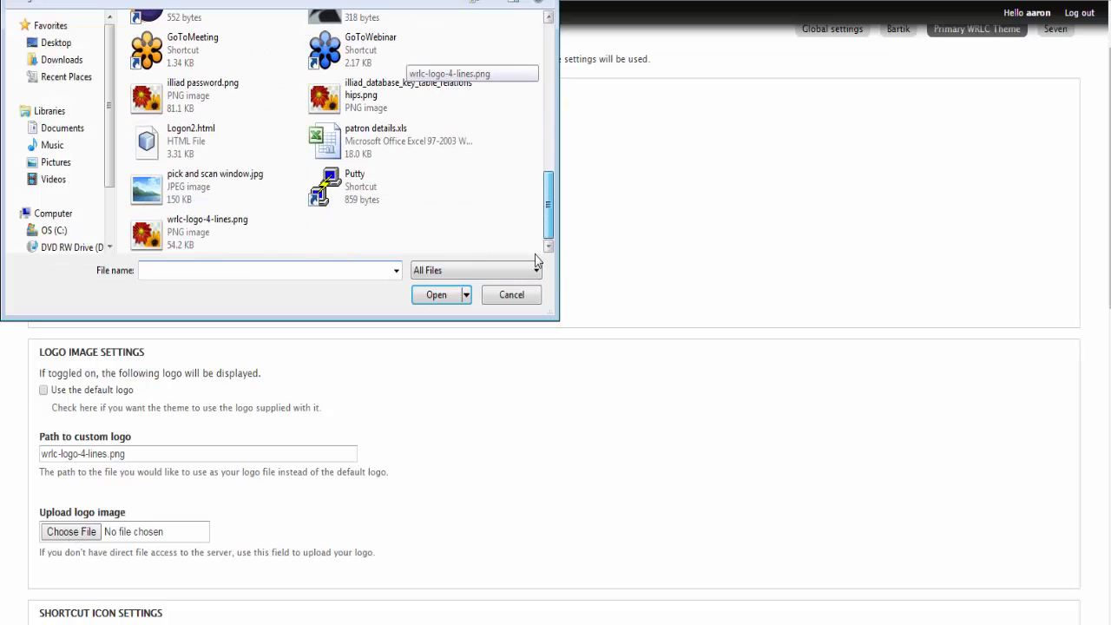
pyautogui.doubleClick(192, 229)
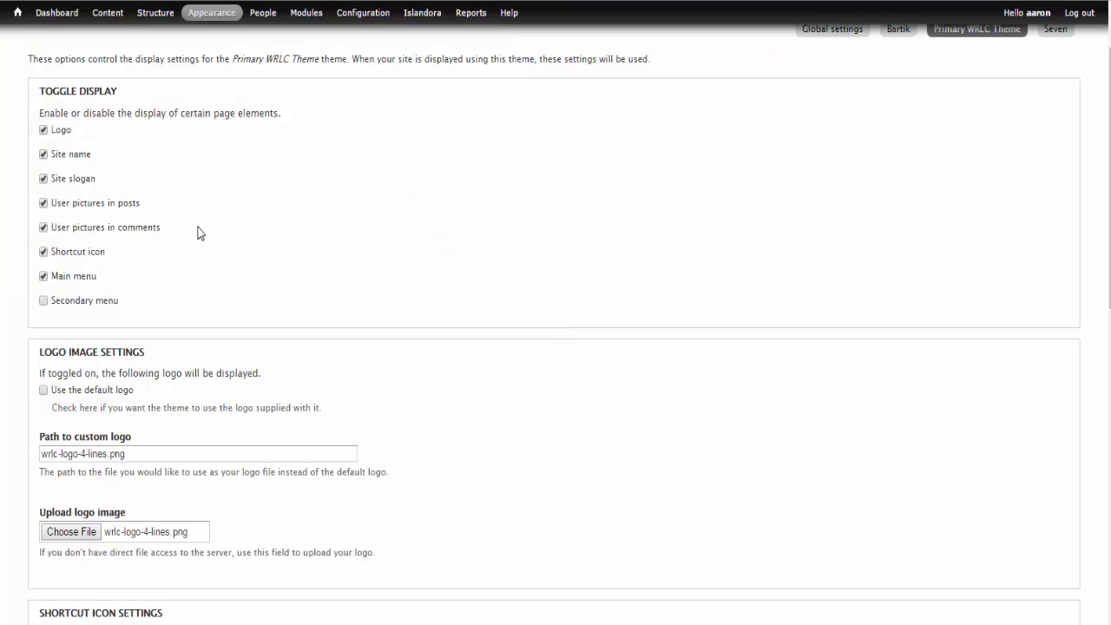
# Turn off the default shortcut icon, choose favicon.ico as the icon image to upload, and save the theme configuration.
pyautogui.scroll(-2, 421, 400)
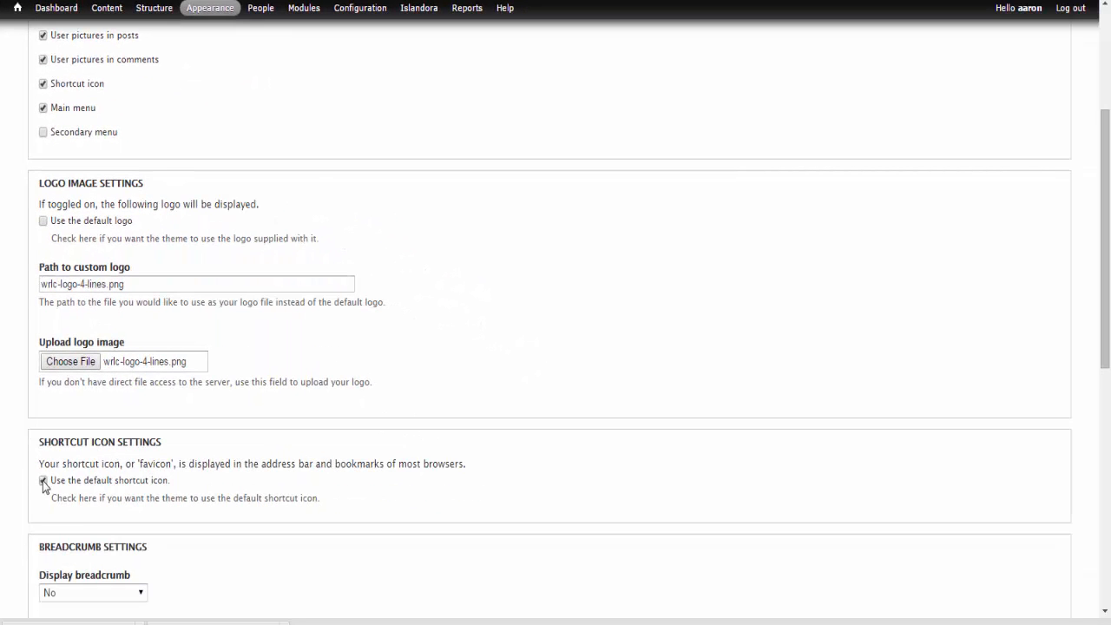
pyautogui.click(43, 482)
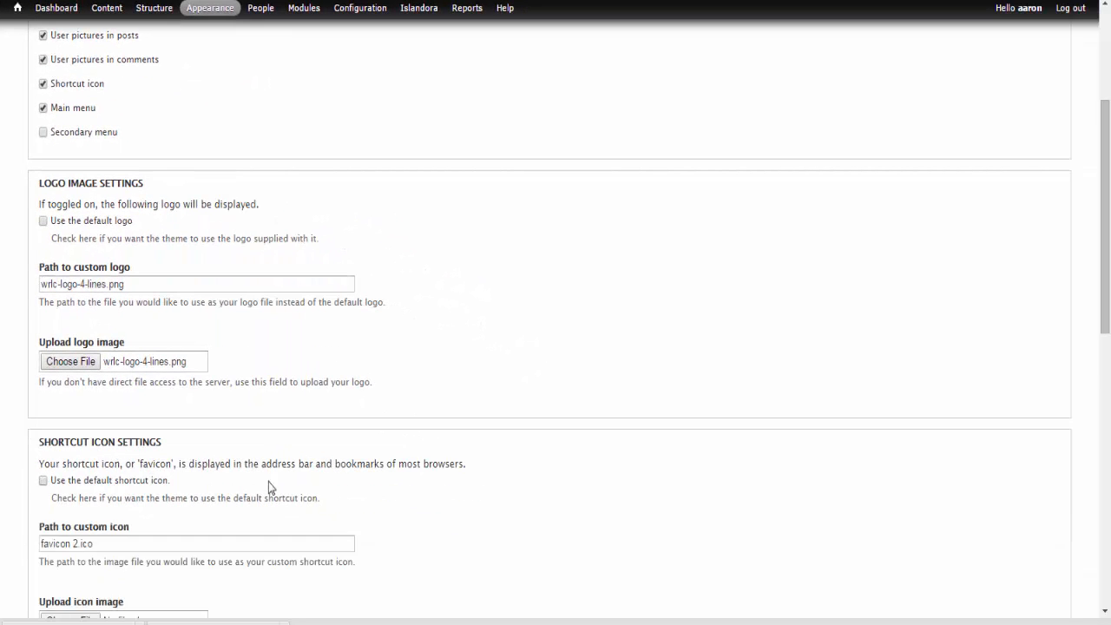
pyautogui.scroll(-1, 416, 454)
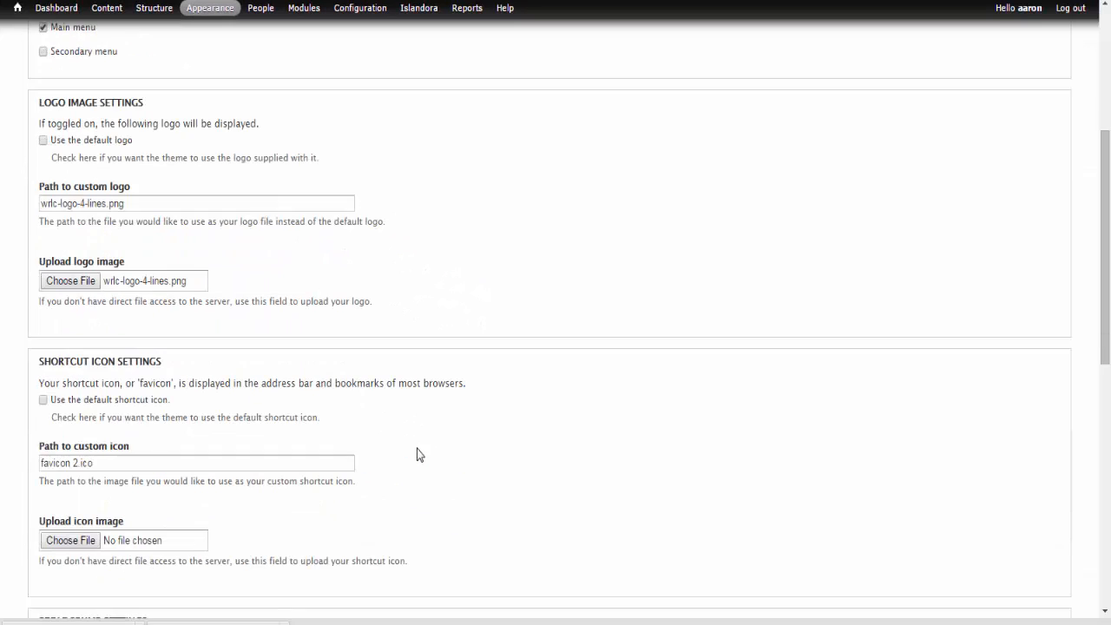
pyautogui.click(80, 540)
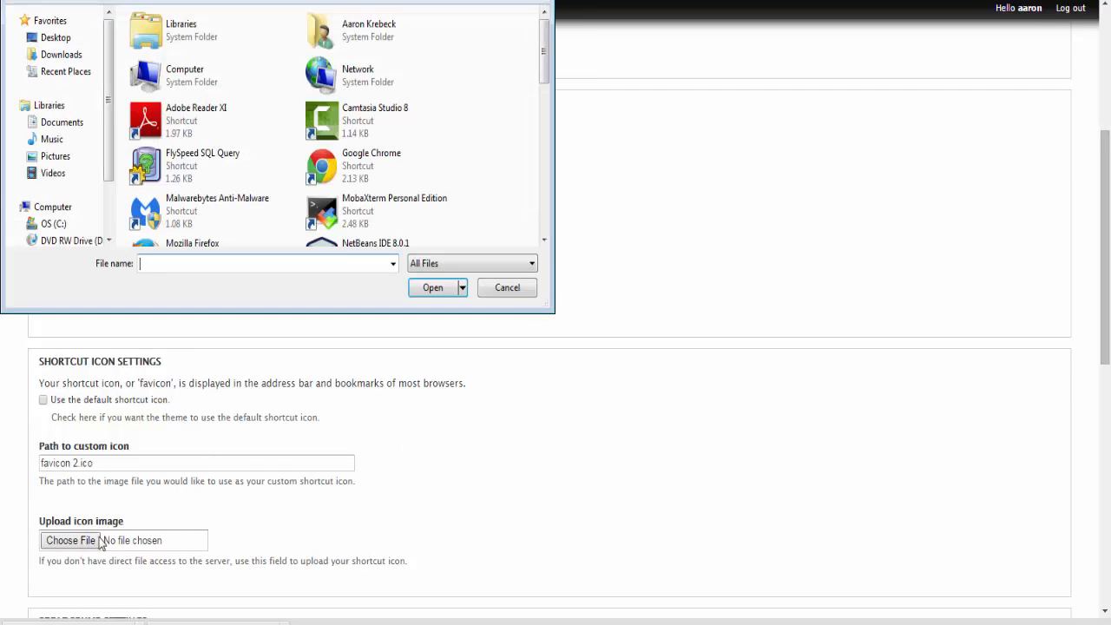
pyautogui.scroll(-5, 395, 65)
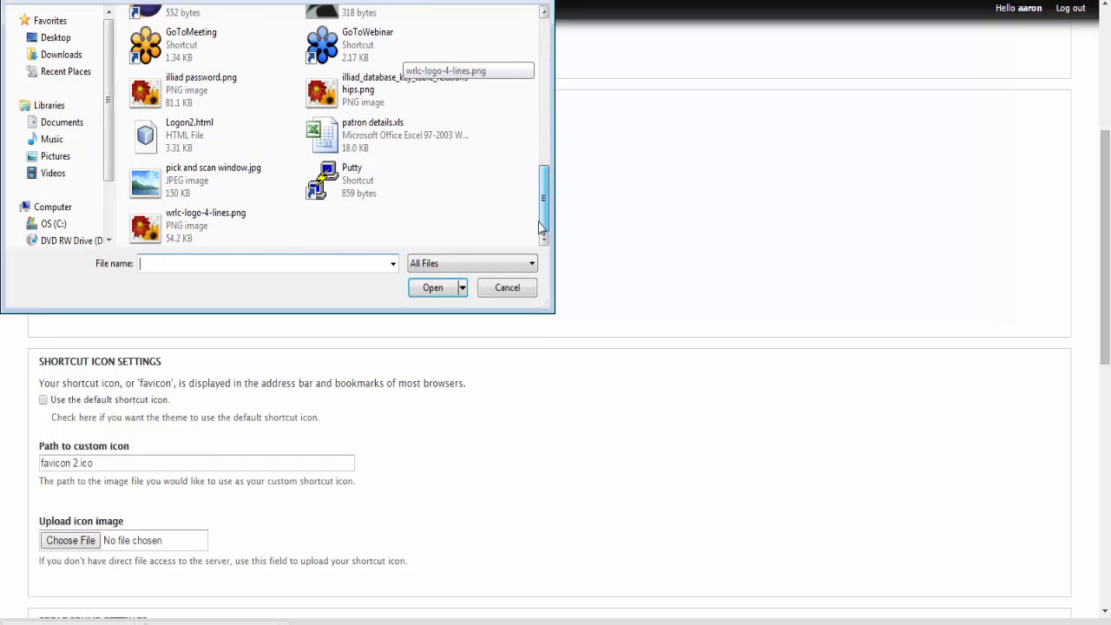
pyautogui.scroll(1, 393, 104)
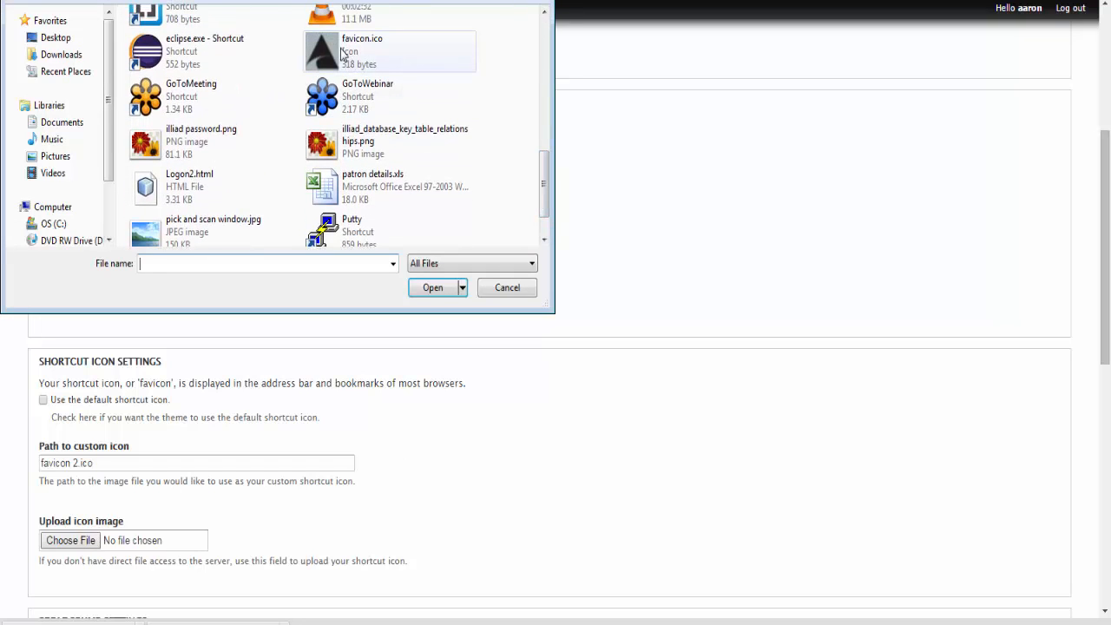
pyautogui.doubleClick(340, 48)
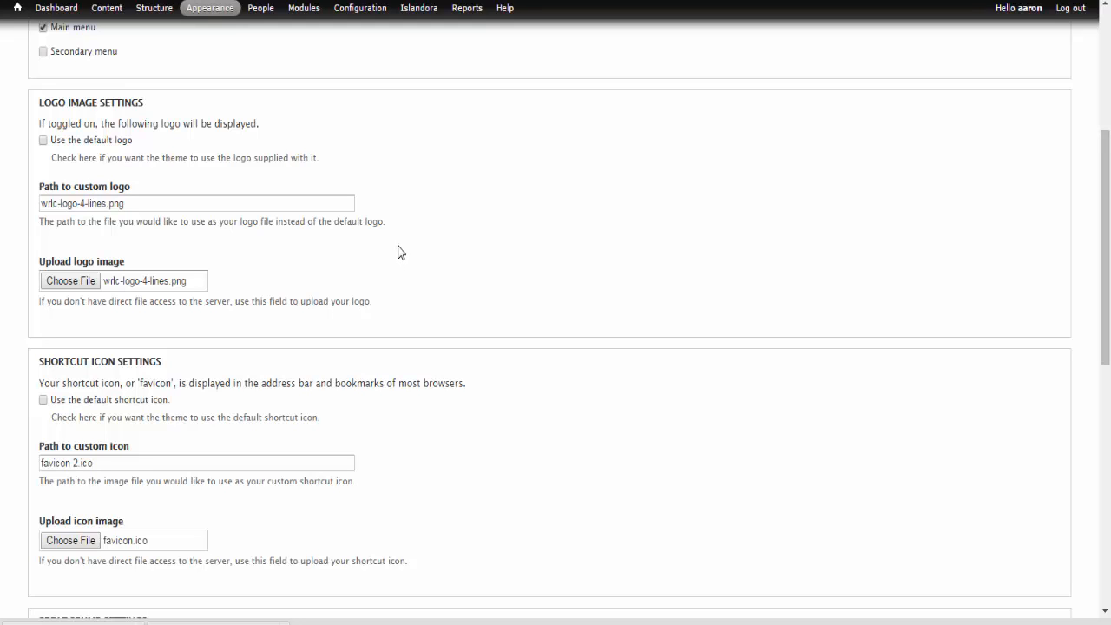
pyautogui.scroll(-3, 458, 265)
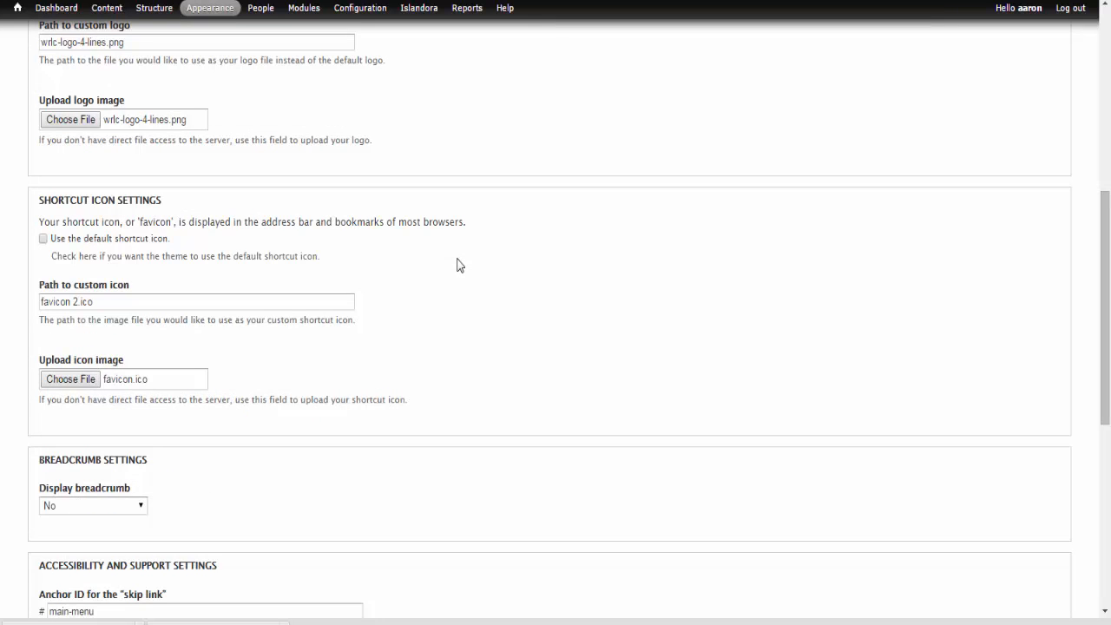
pyautogui.scroll(-9, 458, 265)
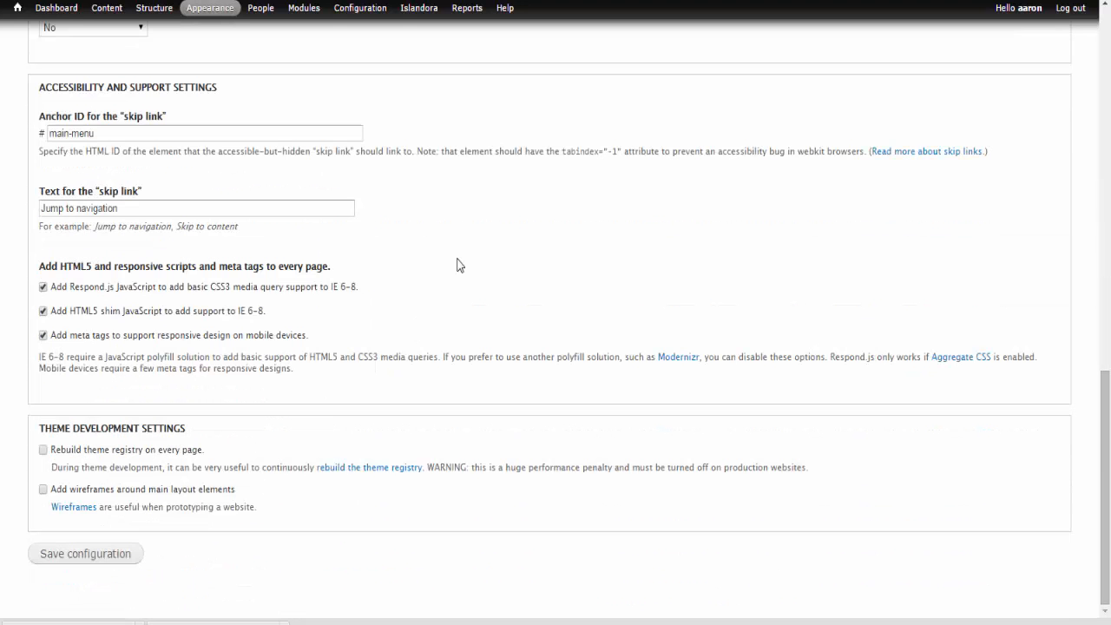
pyautogui.click(81, 556)
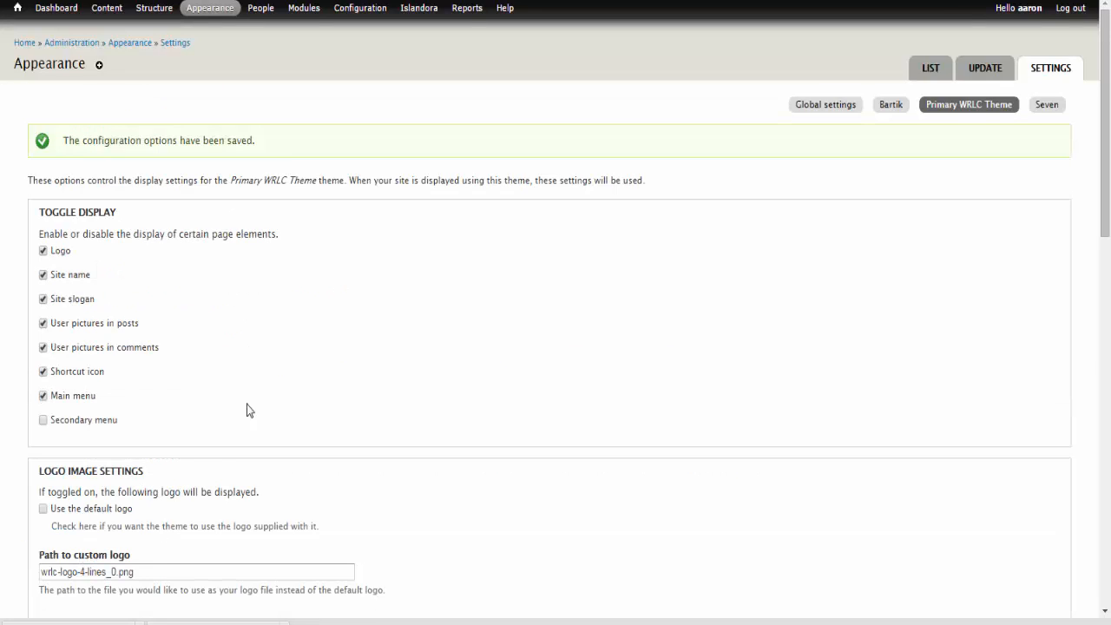
# Open the site's home page in a new browser tab and check the header logo there.
pyautogui.rightClick(25, 49)
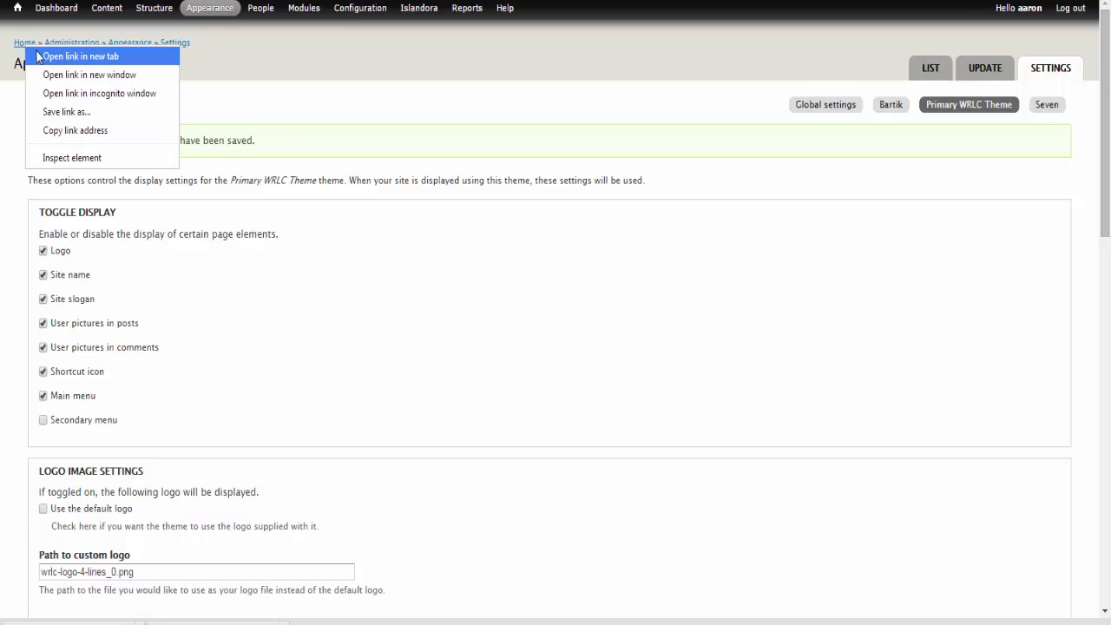
pyautogui.click(40, 55)
pyautogui.hotkey('ctrl', 'Tab')
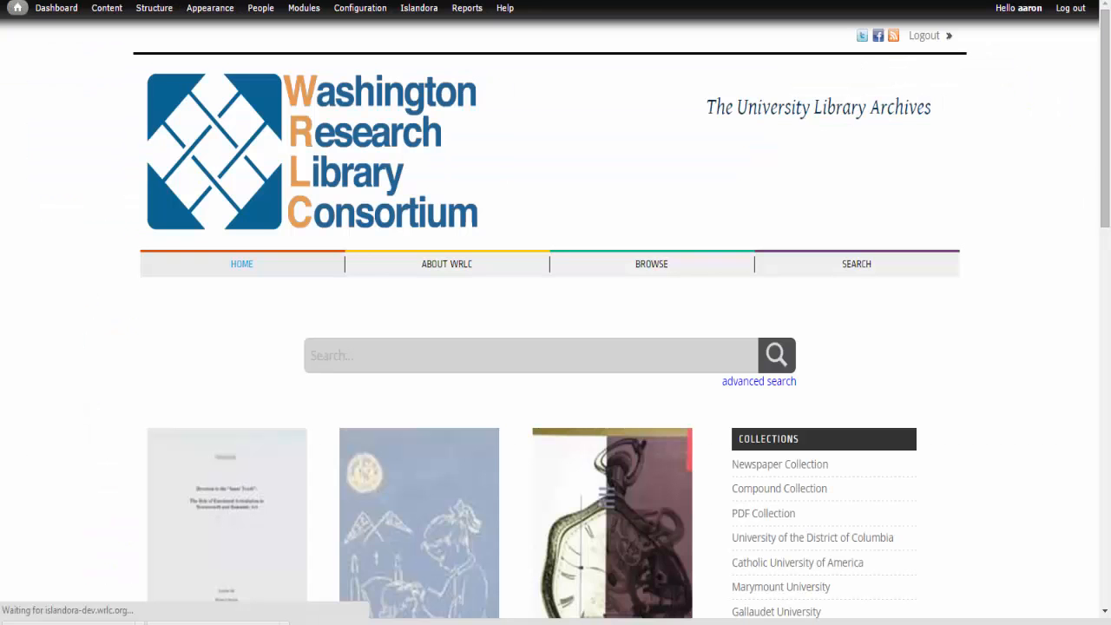